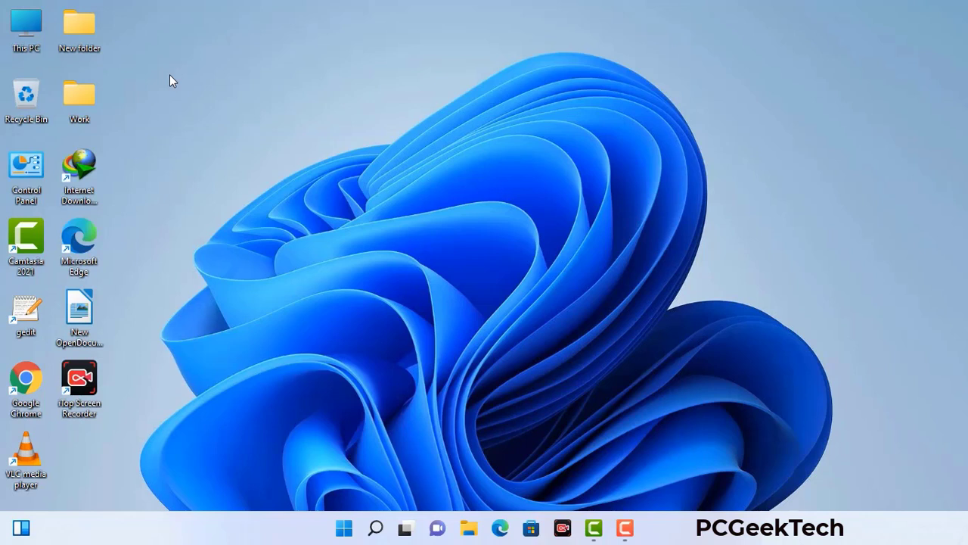
# Run msconfig from the Win+R Run box to open System Configuration
pyautogui.press('super+r')
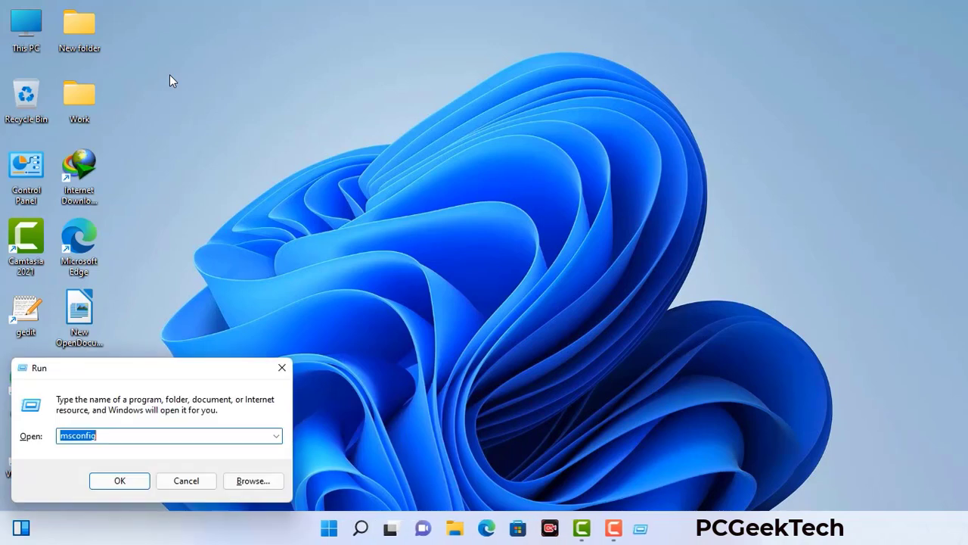
pyautogui.moveTo(166, 368); pyautogui.dragTo(426, 119)
pyautogui.click(385, 189)
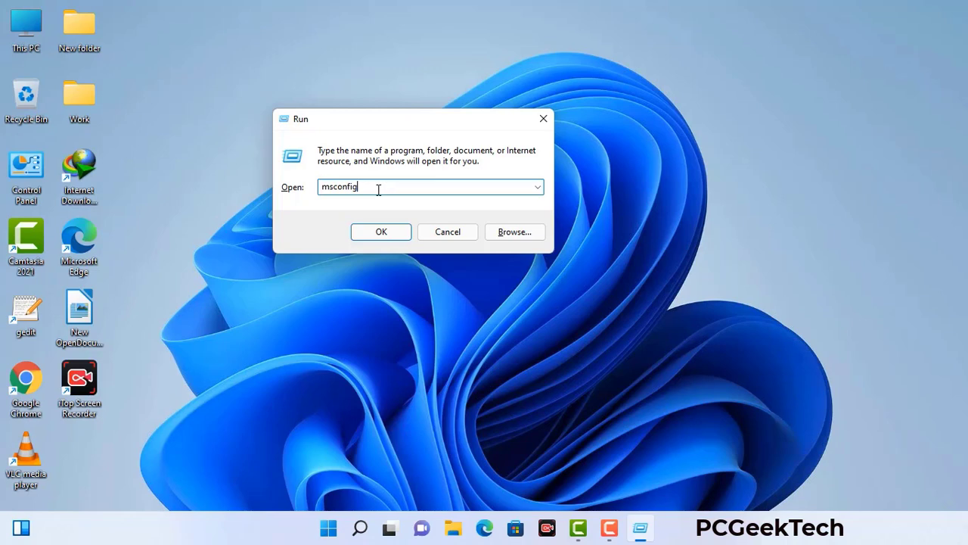
pyautogui.click(381, 232)
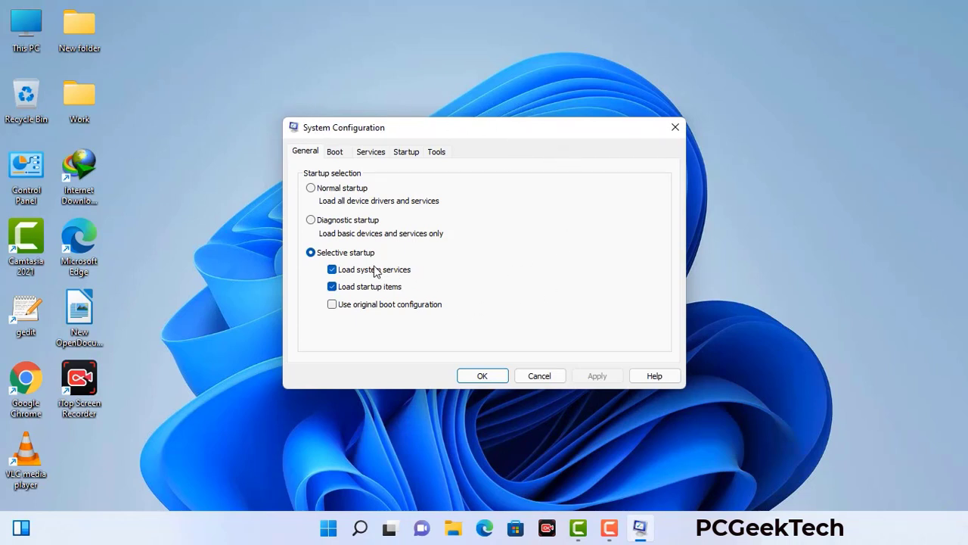
# Enable Safe boot with Network on the Boot tab, apply it, then open Control Panel in Safe Mode
pyautogui.click(337, 154)
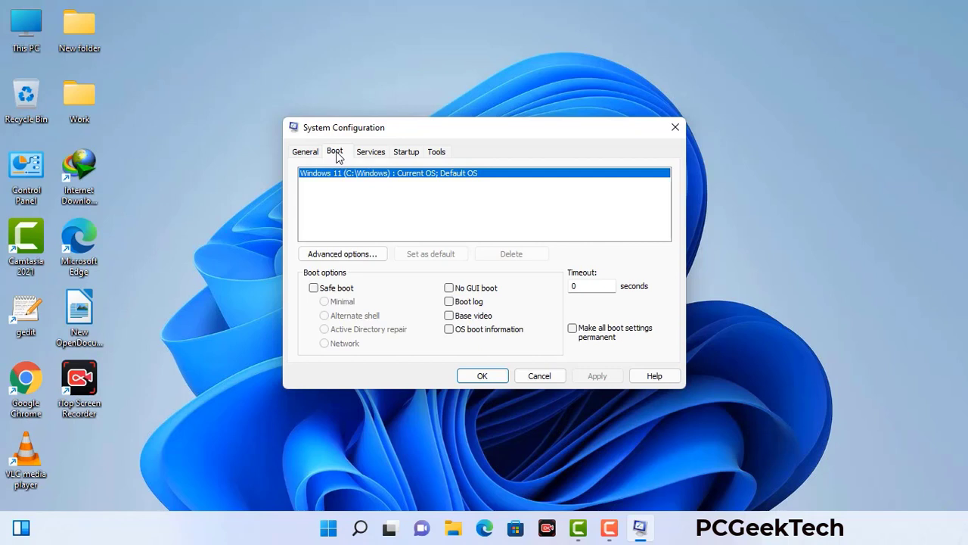
pyautogui.click(313, 288)
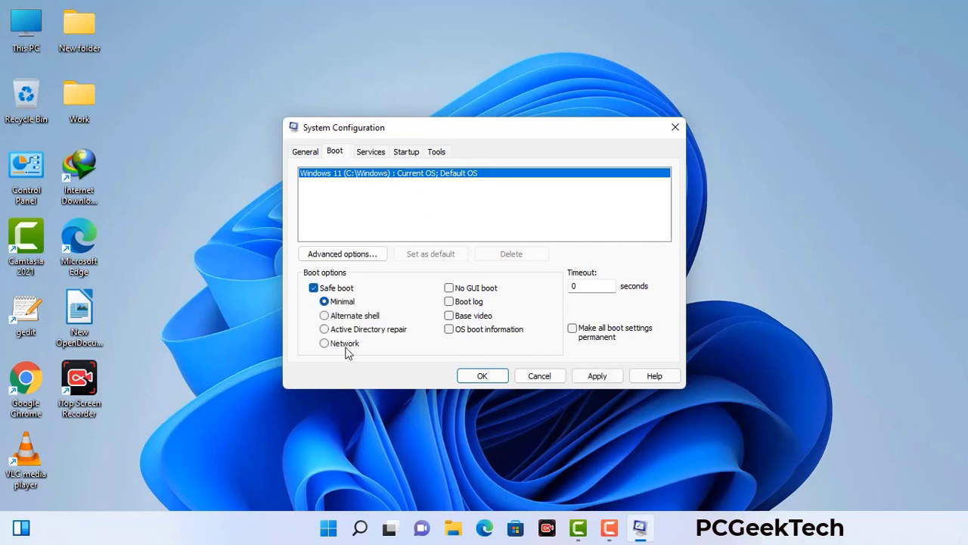
pyautogui.click(345, 344)
pyautogui.click(597, 376)
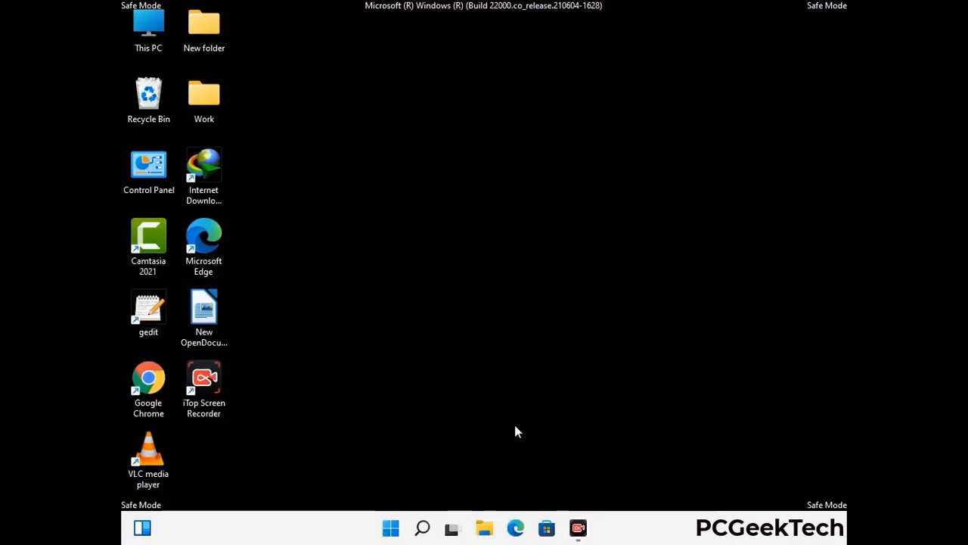
pyautogui.doubleClick(149, 179)
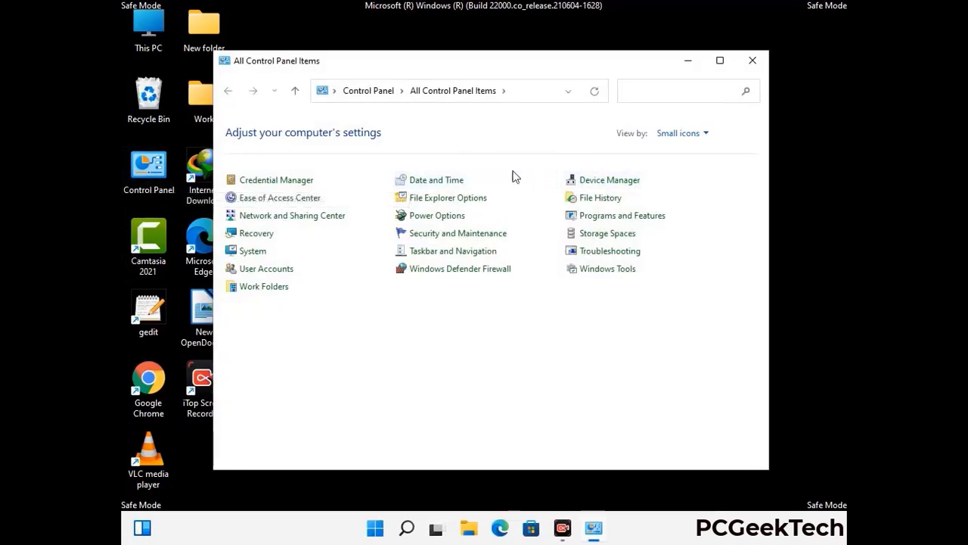
# Apply 'Show hidden files, folders, and drives' in File Explorer Options, then close Control Panel
pyautogui.click(468, 203)
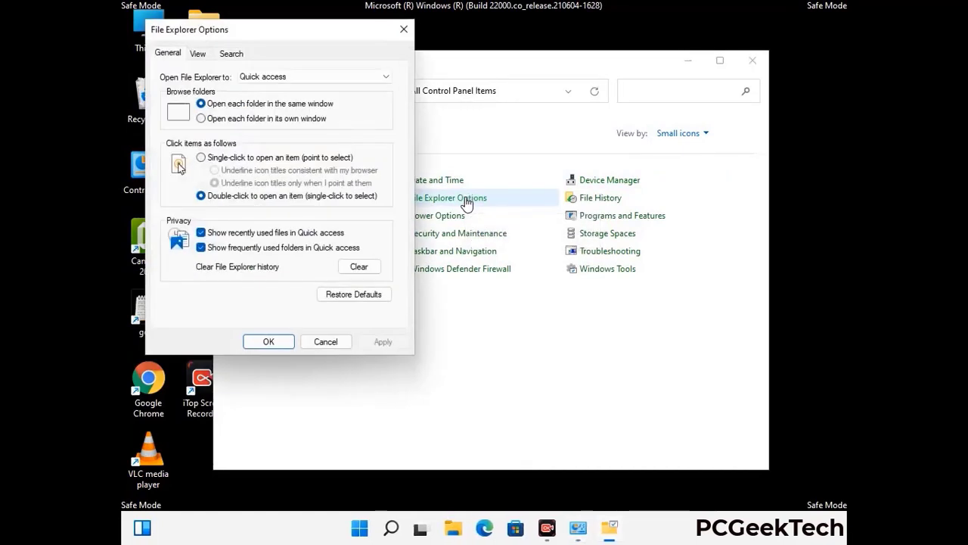
pyautogui.click(200, 54)
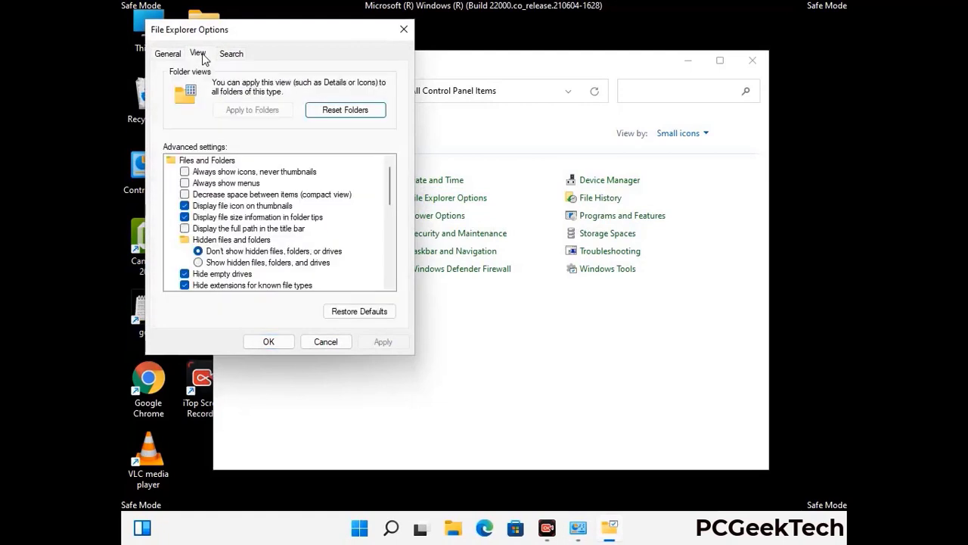
pyautogui.click(199, 263)
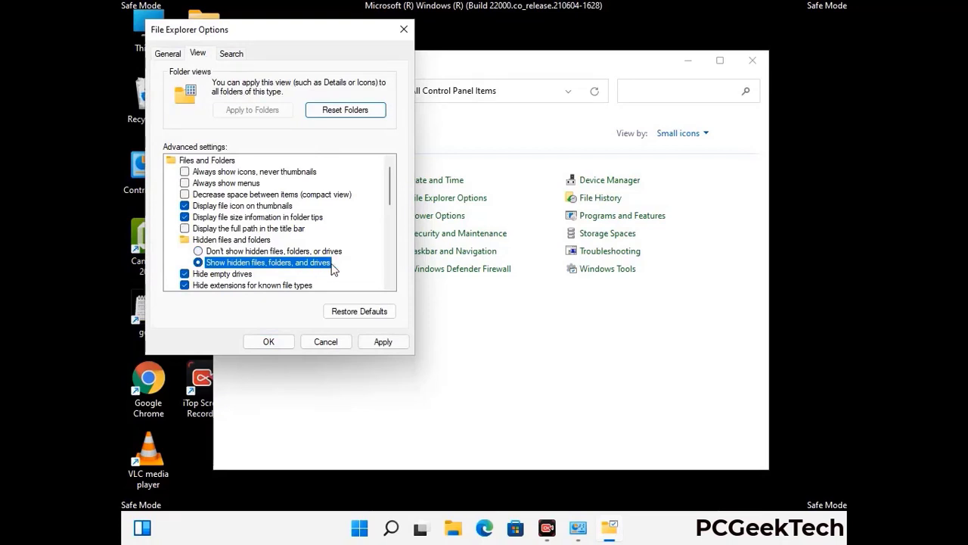
pyautogui.click(380, 342)
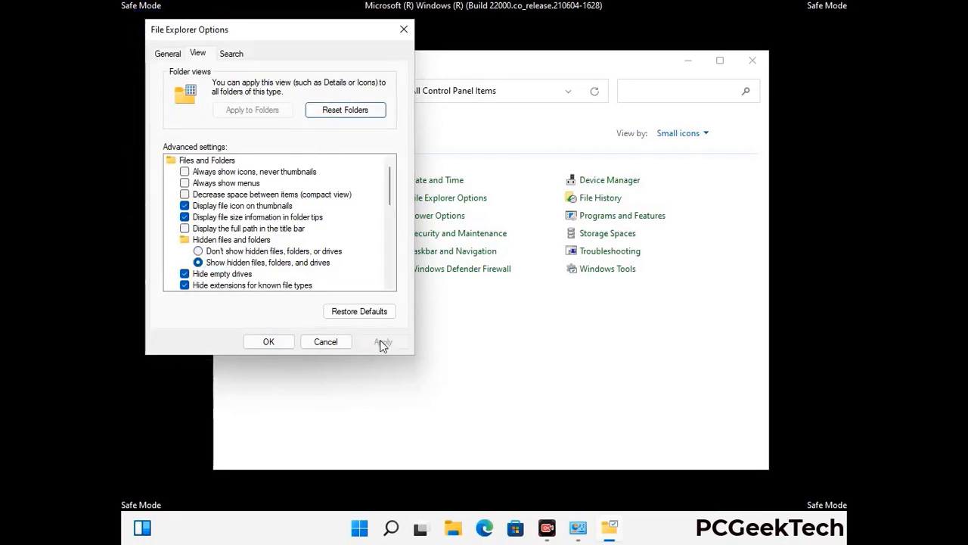
pyautogui.click(254, 343)
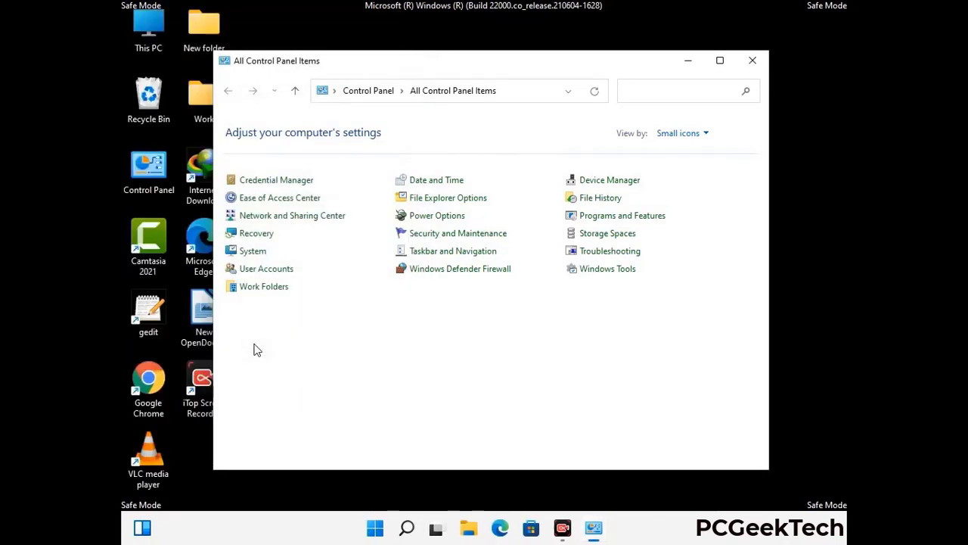
pyautogui.click(751, 63)
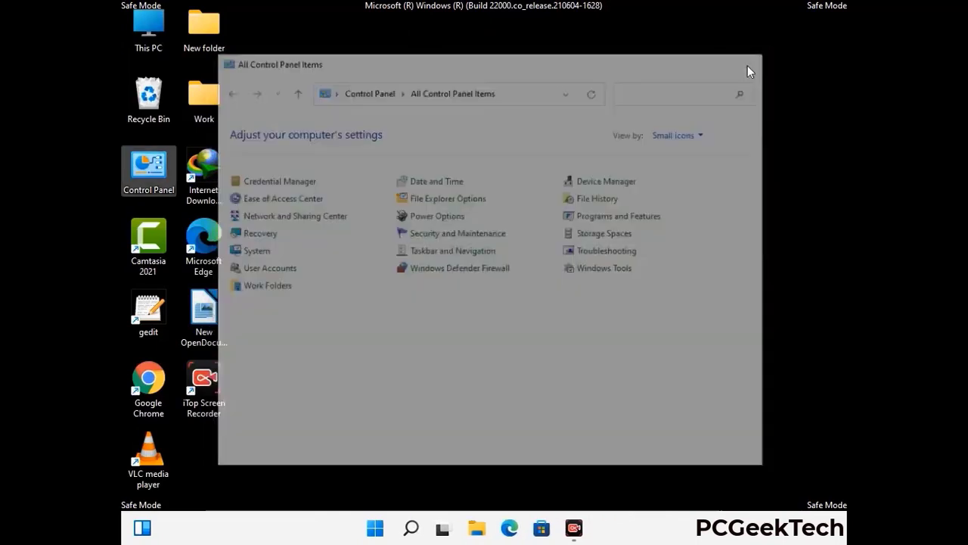
# Browse from This PC to C:\Windows\System32\drivers\etc and select the hosts file
pyautogui.doubleClick(143, 46)
pyautogui.click(424, 332)
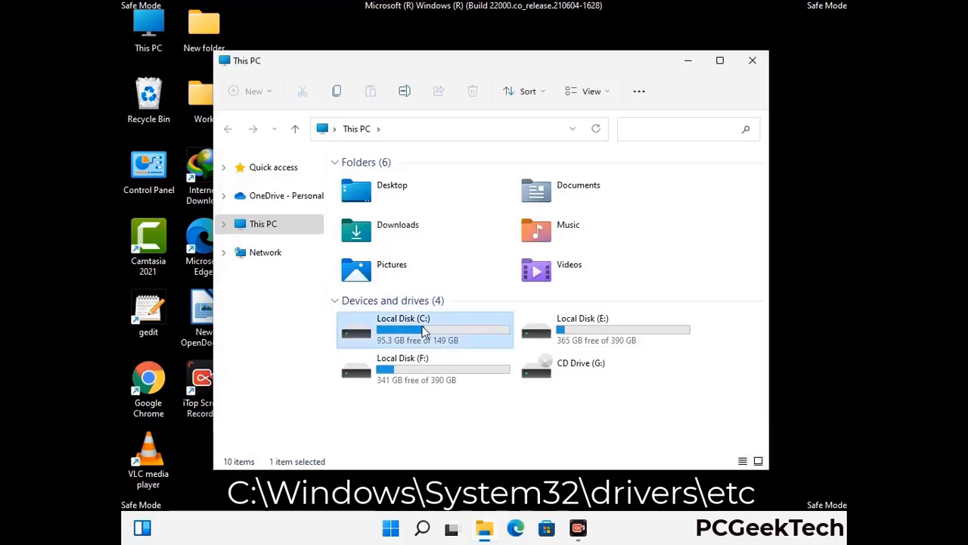
pyautogui.doubleClick(423, 332)
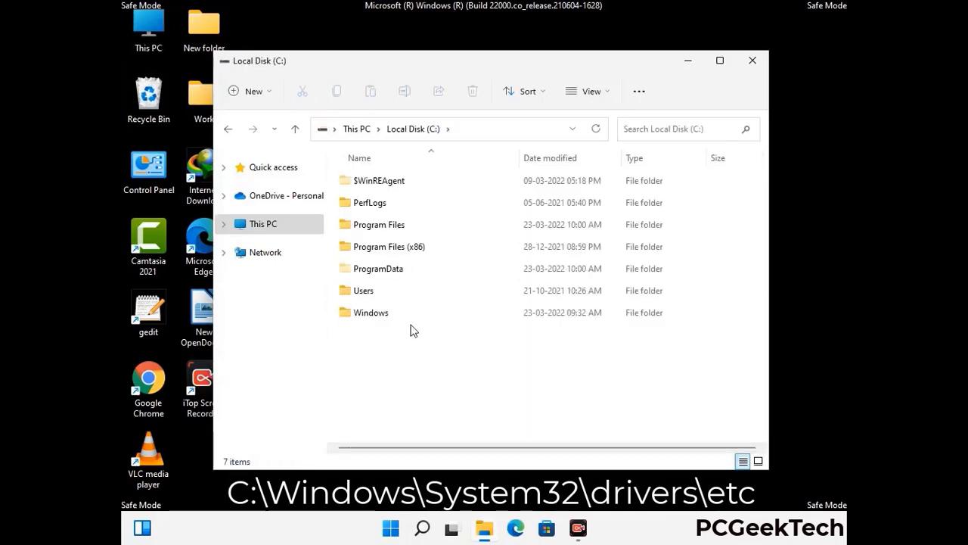
pyautogui.doubleClick(367, 312)
pyautogui.scroll(-8, 477, 326)
pyautogui.scroll(-10, 478, 326)
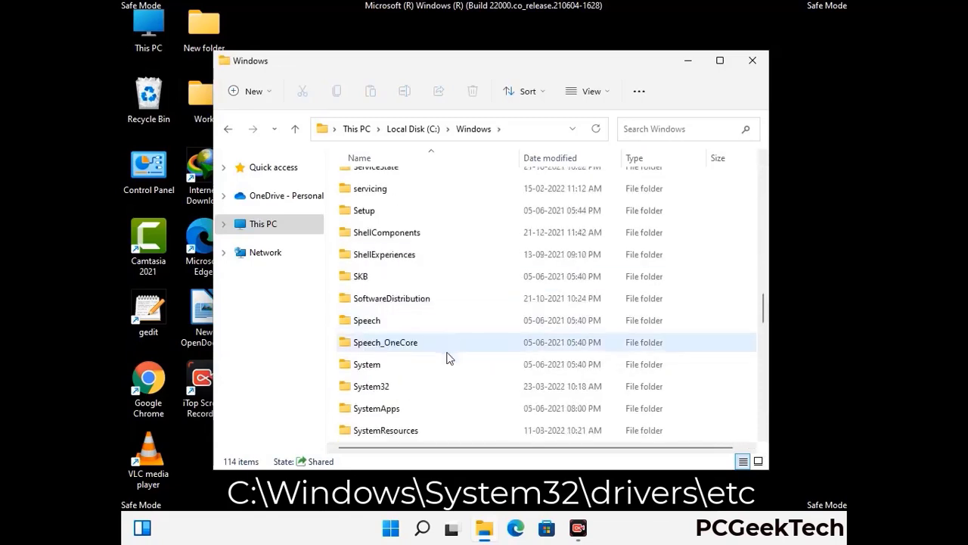
pyautogui.scroll(-3, 447, 357)
pyautogui.doubleClick(370, 320)
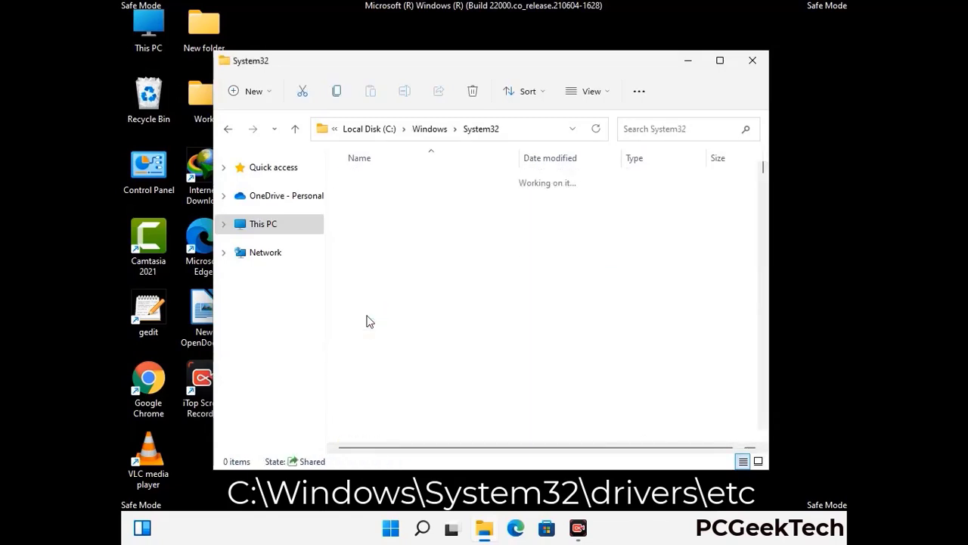
pyautogui.scroll(-6, 416, 333)
pyautogui.doubleClick(376, 414)
pyautogui.doubleClick(360, 226)
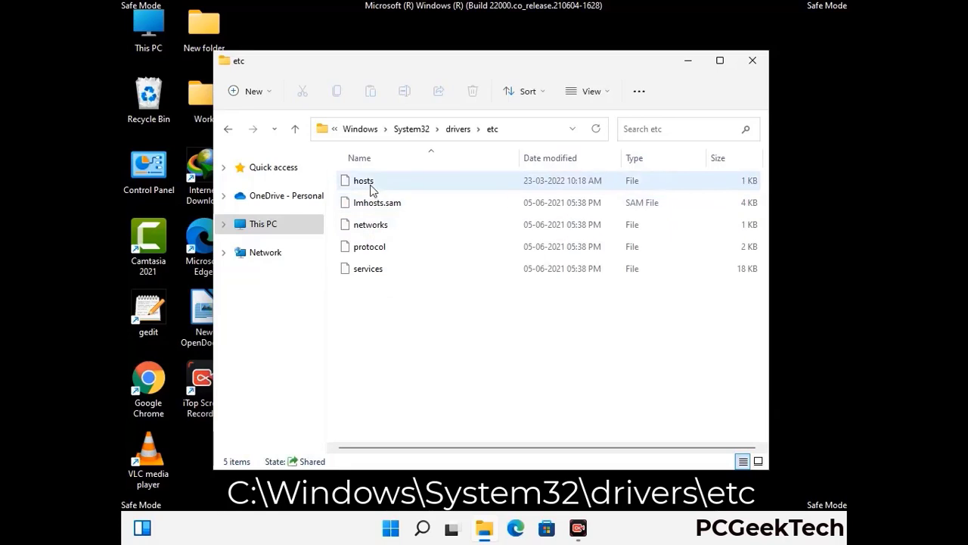
pyautogui.click(371, 190)
# Open the hosts file in Notepad
pyautogui.doubleClick(371, 189)
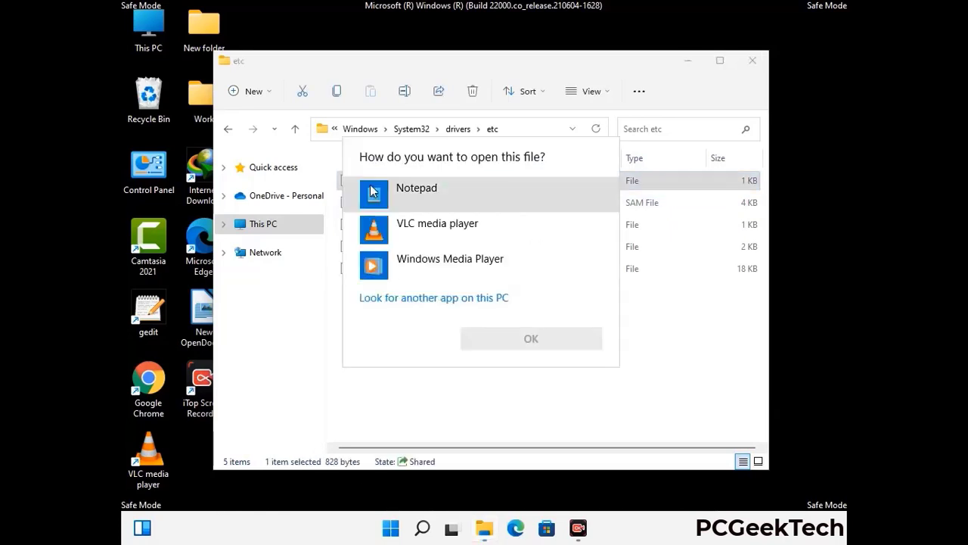
pyautogui.click(429, 191)
pyautogui.click(538, 339)
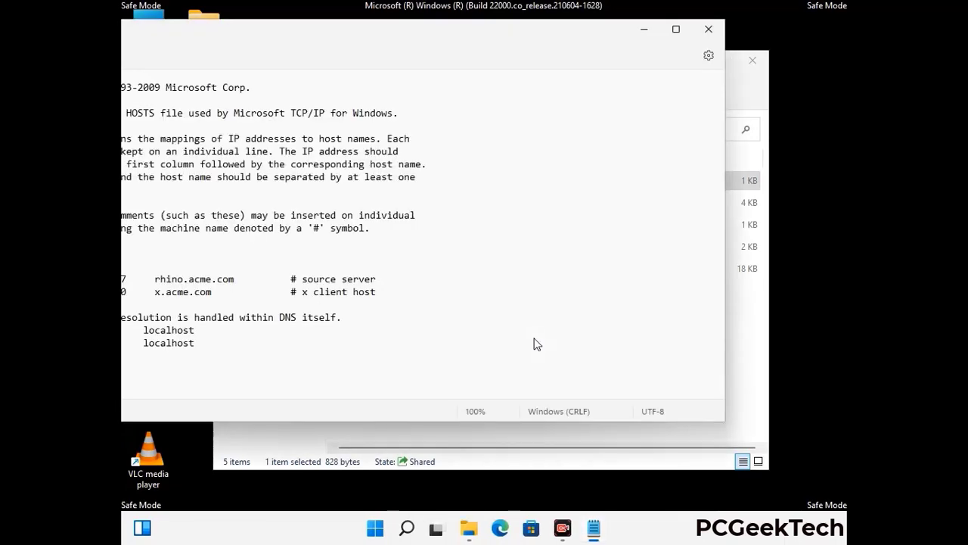
pyautogui.moveTo(364, 37); pyautogui.dragTo(514, 44)
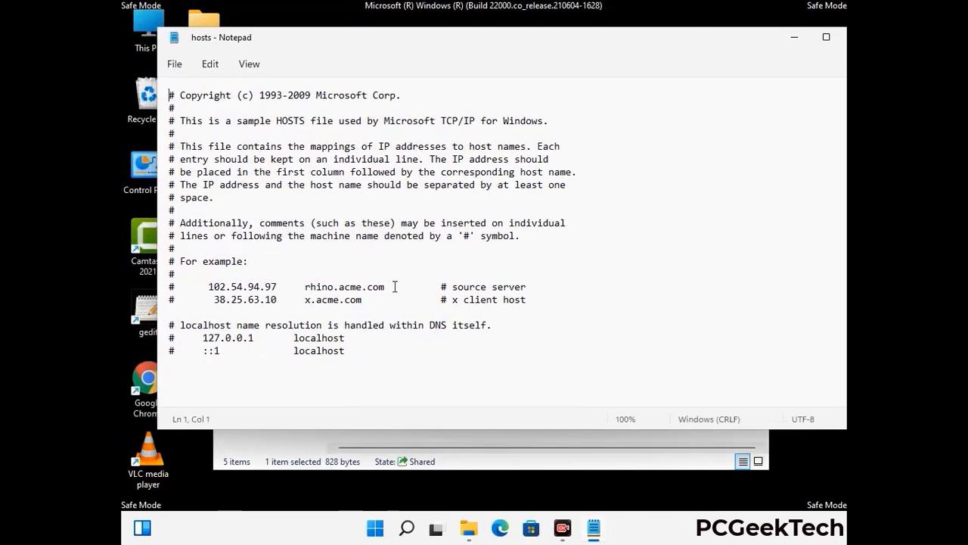
# Add two blank lines at the end of hosts, save it, and close Notepad and the etc window
pyautogui.click(363, 354)
pyautogui.press('Return')
pyautogui.press('Return')
pyautogui.scroll(-1, 203, 211)
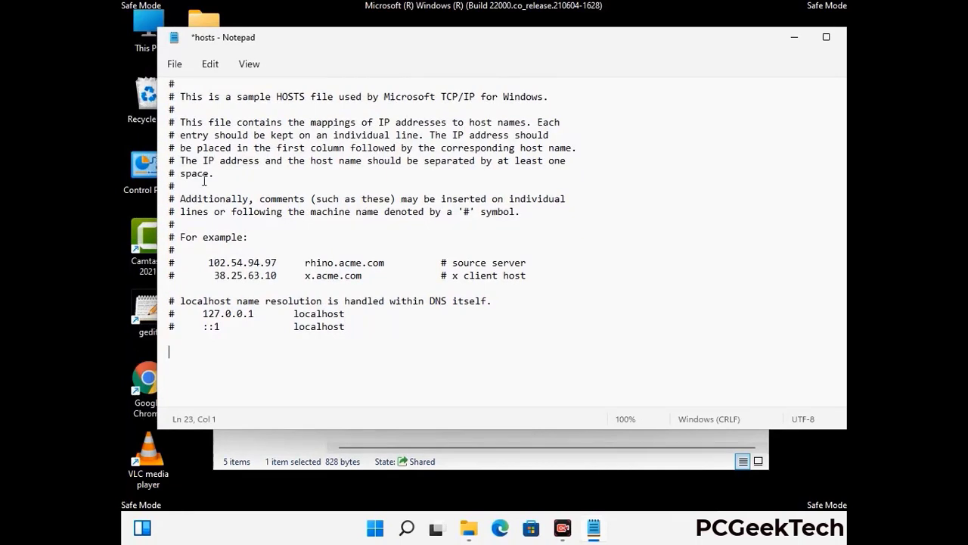
pyautogui.click(174, 63)
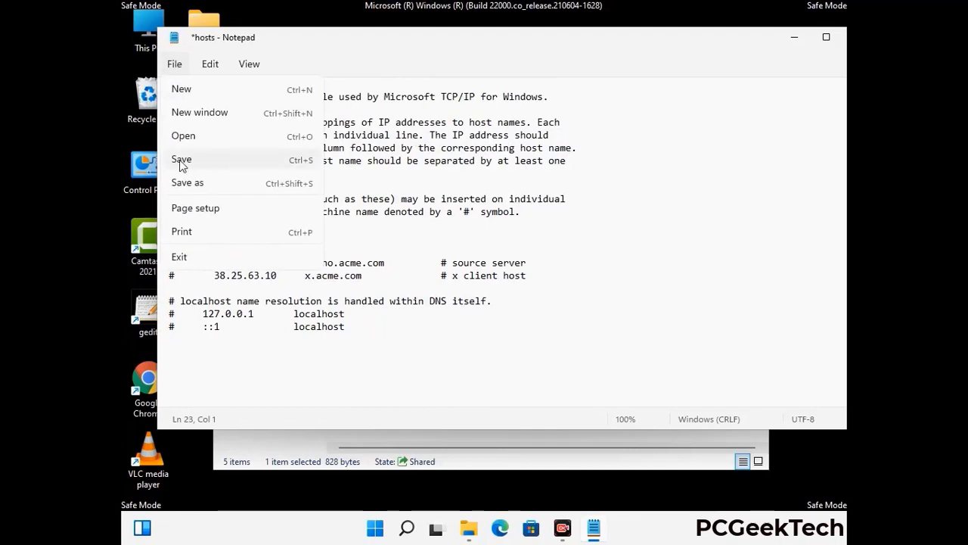
pyautogui.click(182, 161)
pyautogui.moveTo(729, 43); pyautogui.dragTo(621, 45)
pyautogui.click(759, 37)
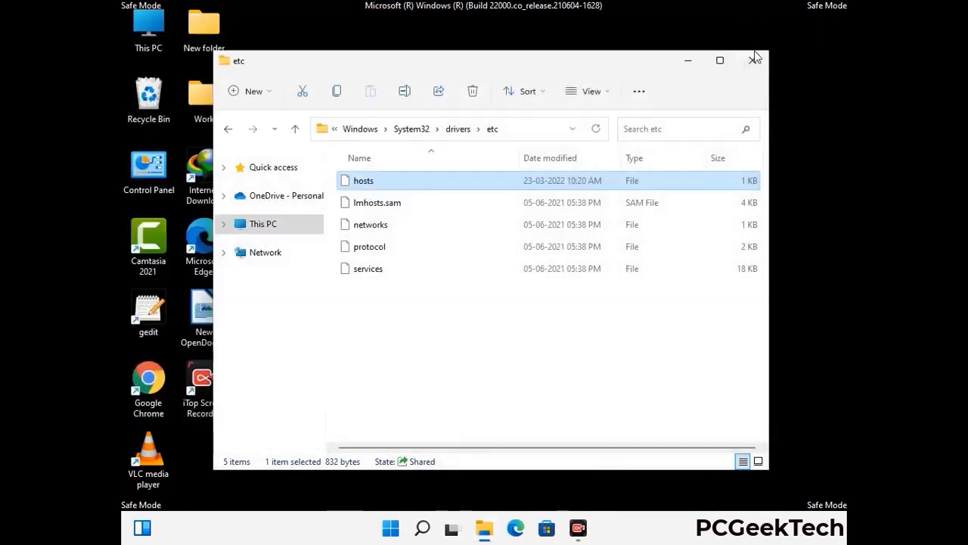
pyautogui.click(754, 59)
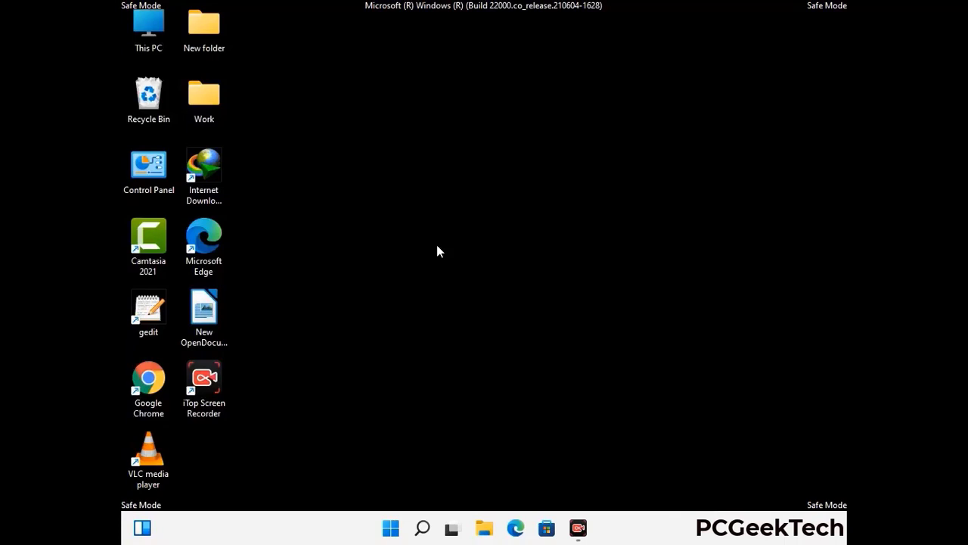
# Run %appdata% from the Run box to open the AppData Roaming folder
pyautogui.press('super+r')
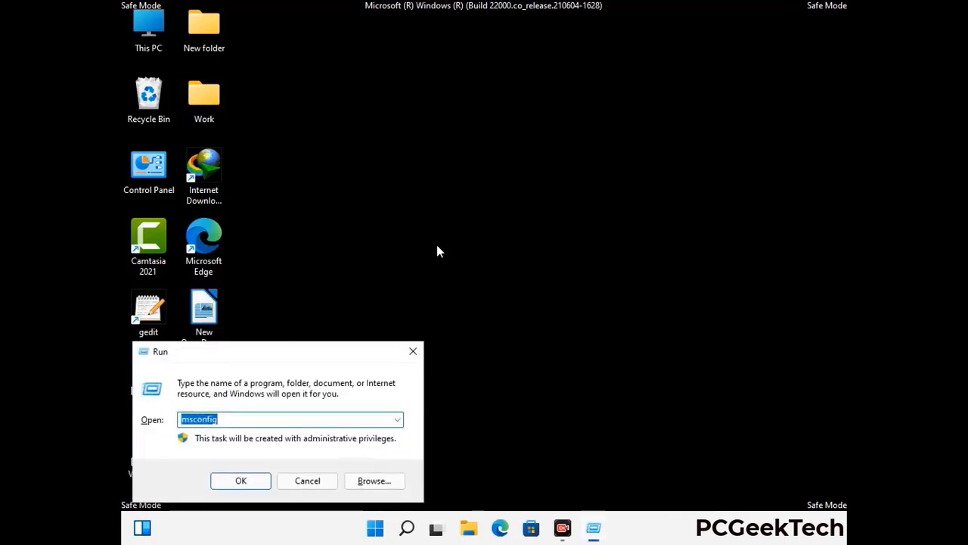
pyautogui.moveTo(277, 347); pyautogui.dragTo(449, 147)
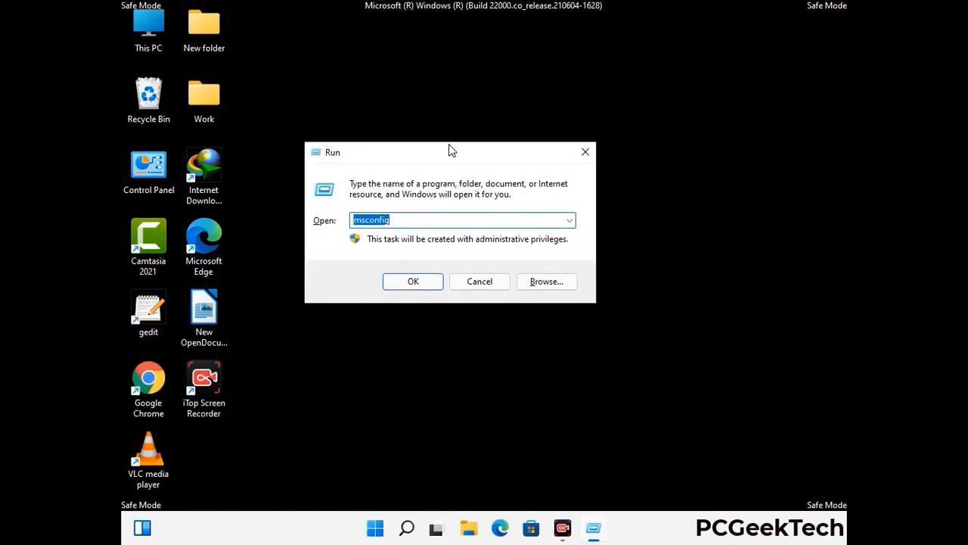
pyautogui.write('%')
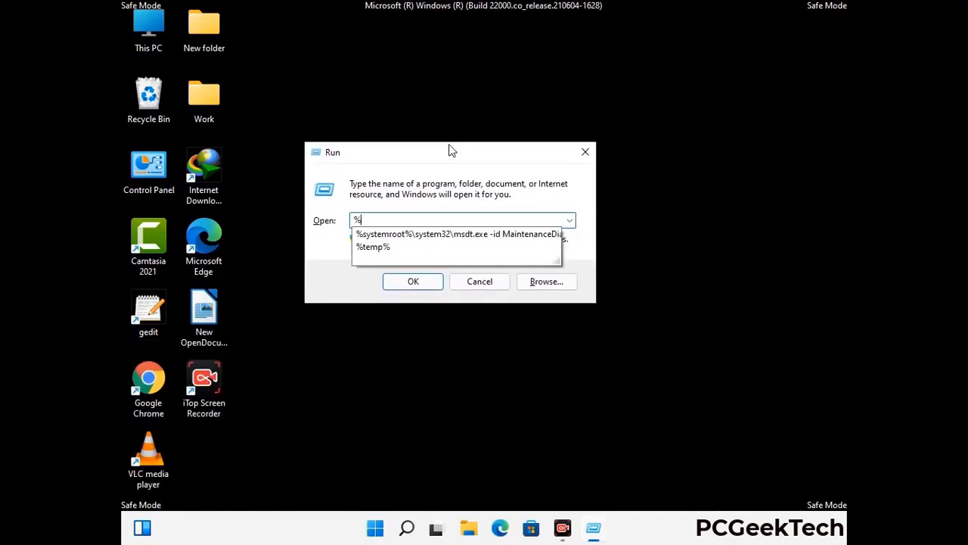
pyautogui.write('a')
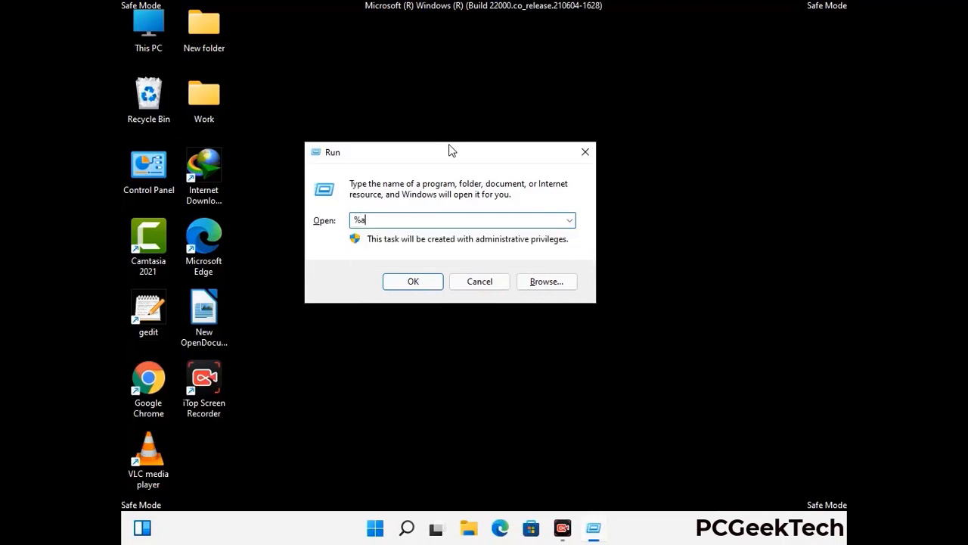
pyautogui.write('ppdata%')
pyautogui.press('Return')
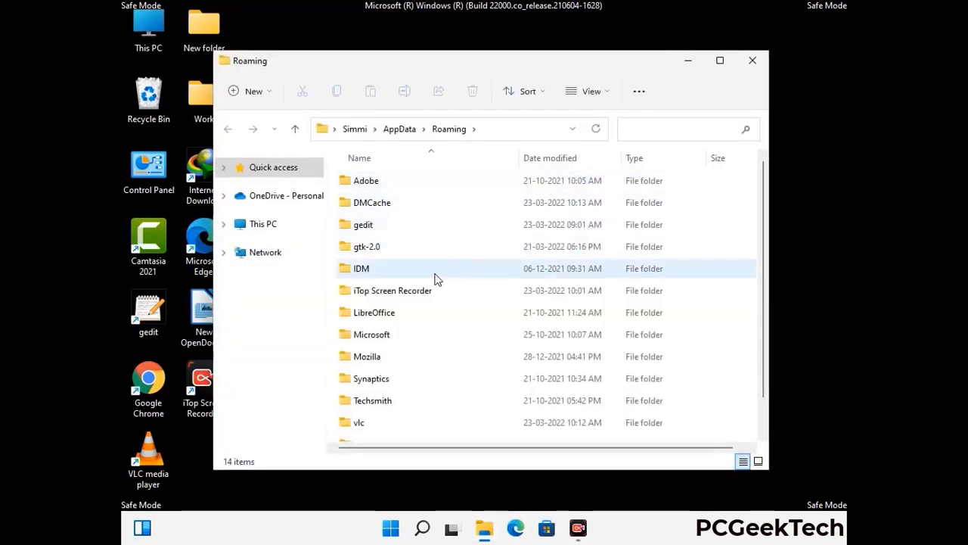
# Delete the Zoom folder from AppData Roaming, leaving 13 items, and close the window
pyautogui.scroll(-1, 454, 270)
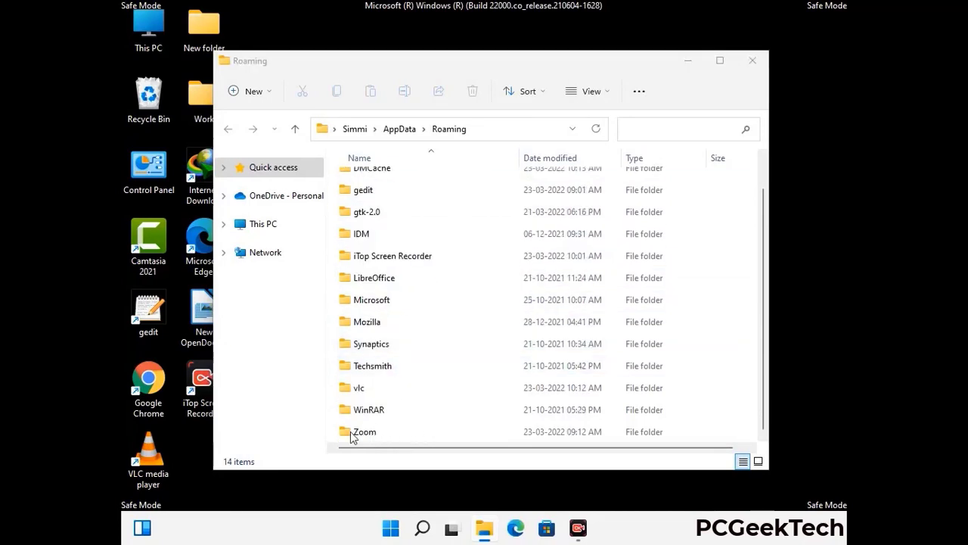
pyautogui.click(541, 427)
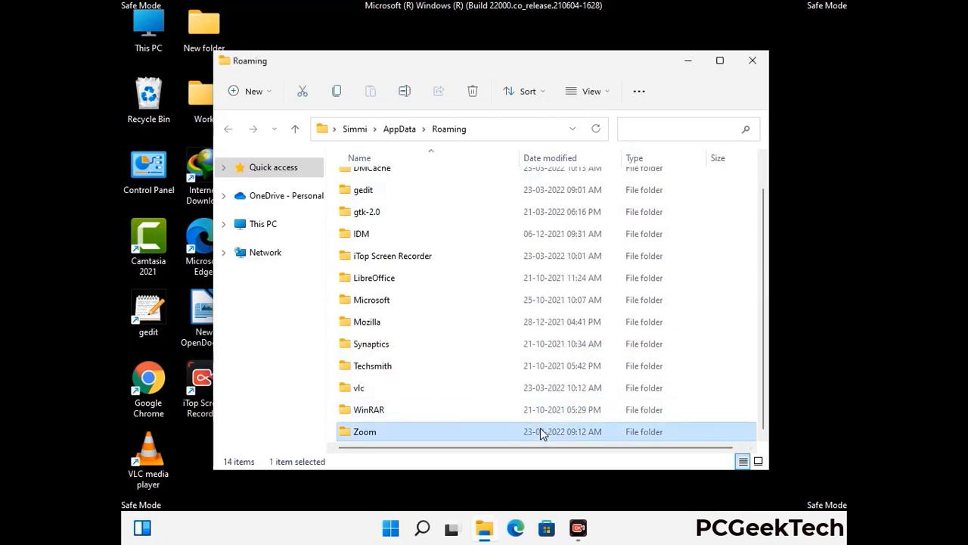
pyautogui.click(479, 97)
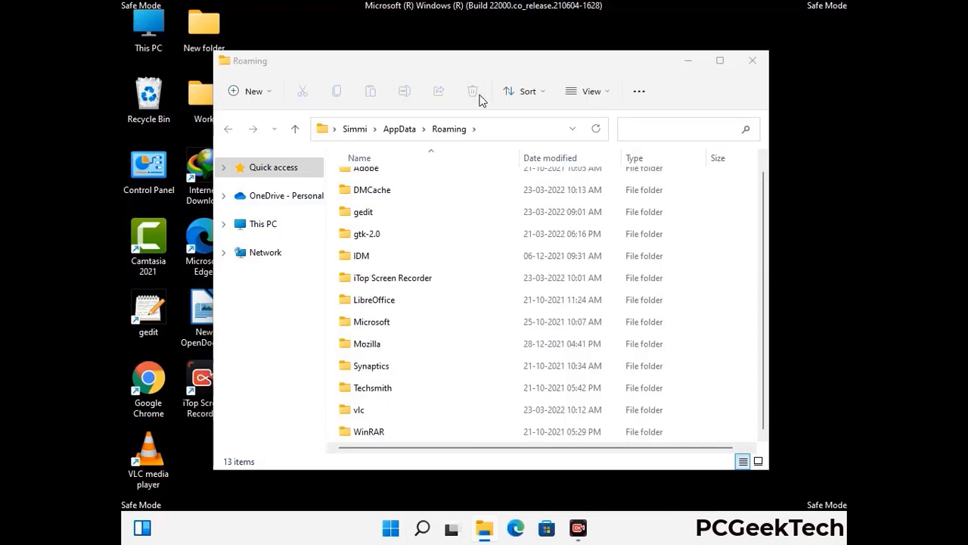
pyautogui.click(750, 64)
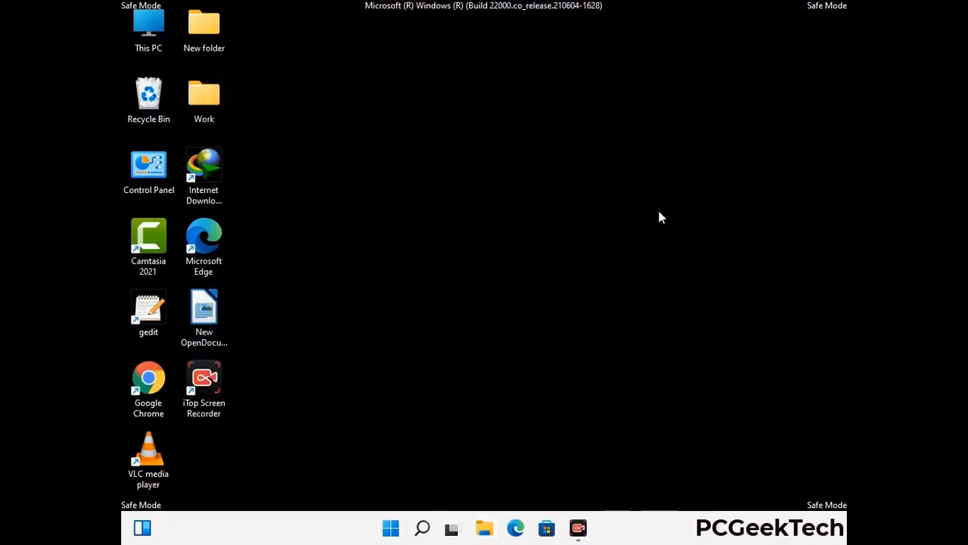
pyautogui.press('super+r')
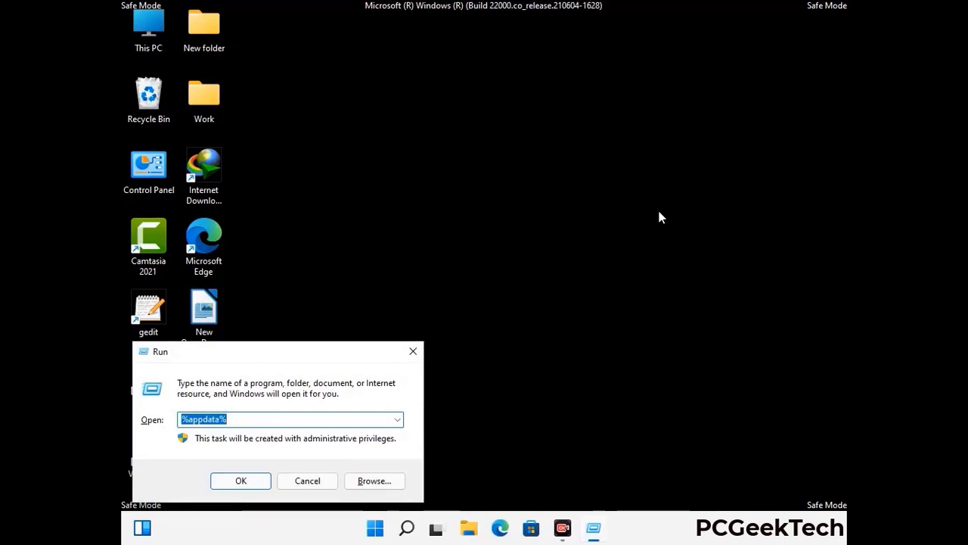
# Run %LocalAppData% to open the AppData Local folder, listing 23 items
pyautogui.moveTo(303, 360); pyautogui.dragTo(508, 192)
pyautogui.write('%Loca')
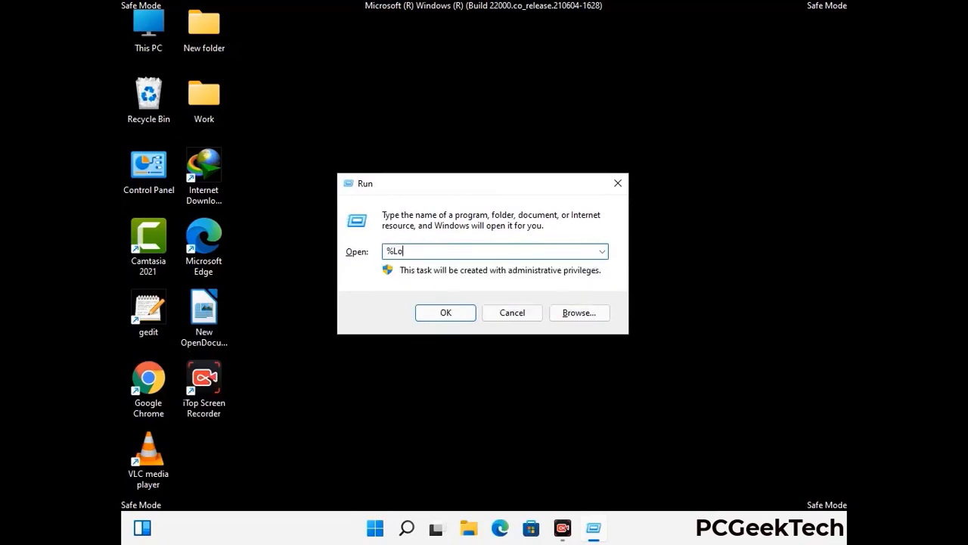
pyautogui.write('lAppData%')
pyautogui.press('Return')
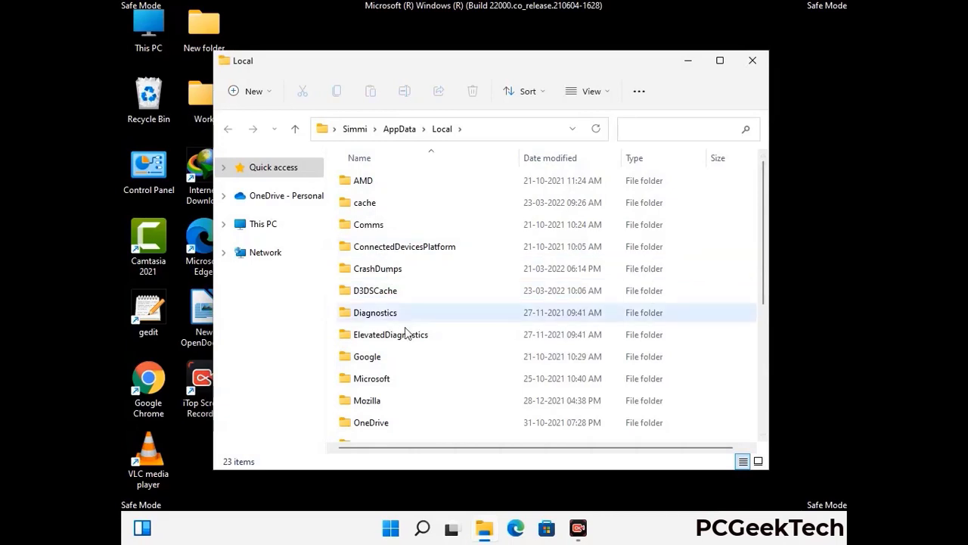
# Delete the Mozilla folder in AppData Local, leaving 22 items, then close the window
pyautogui.scroll(-1, 405, 337)
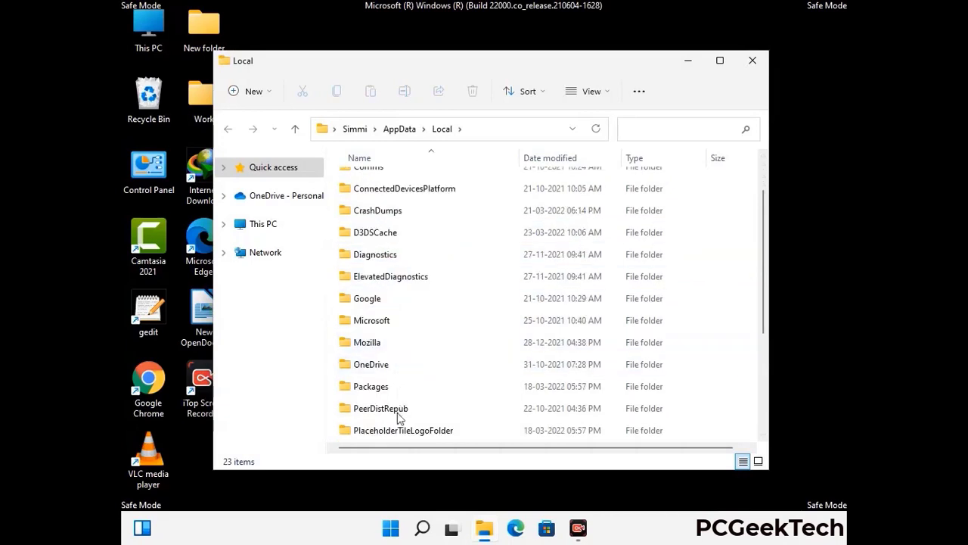
pyautogui.click(380, 348)
pyautogui.click(380, 348)
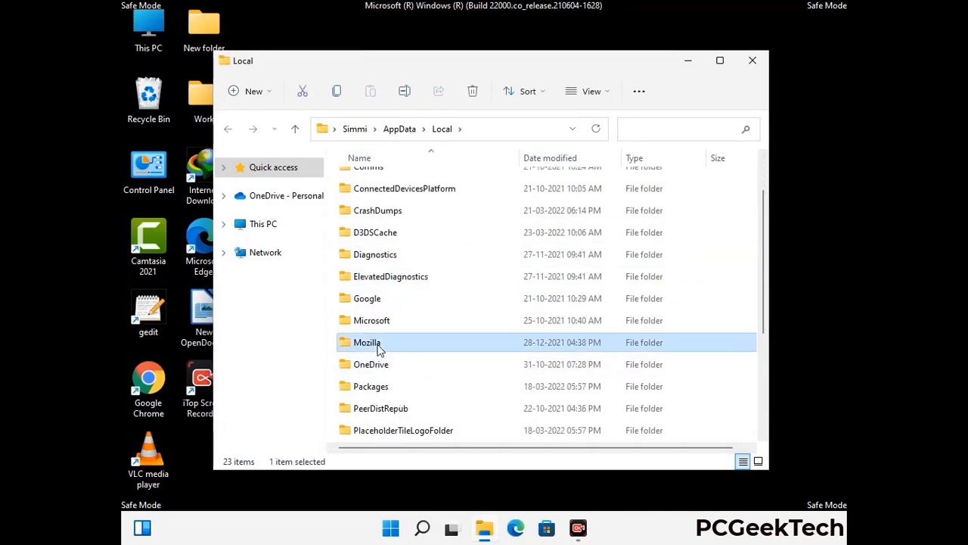
pyautogui.click(472, 103)
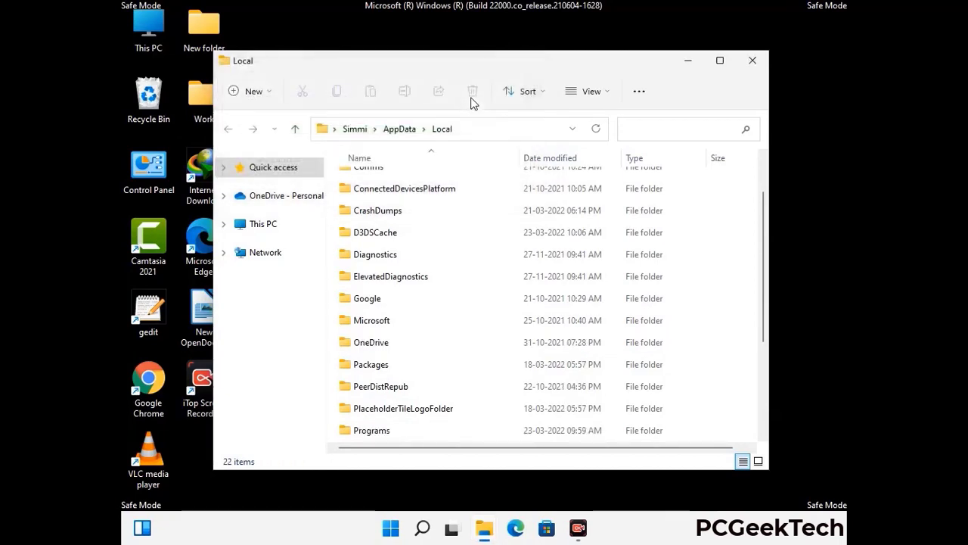
pyautogui.click(753, 60)
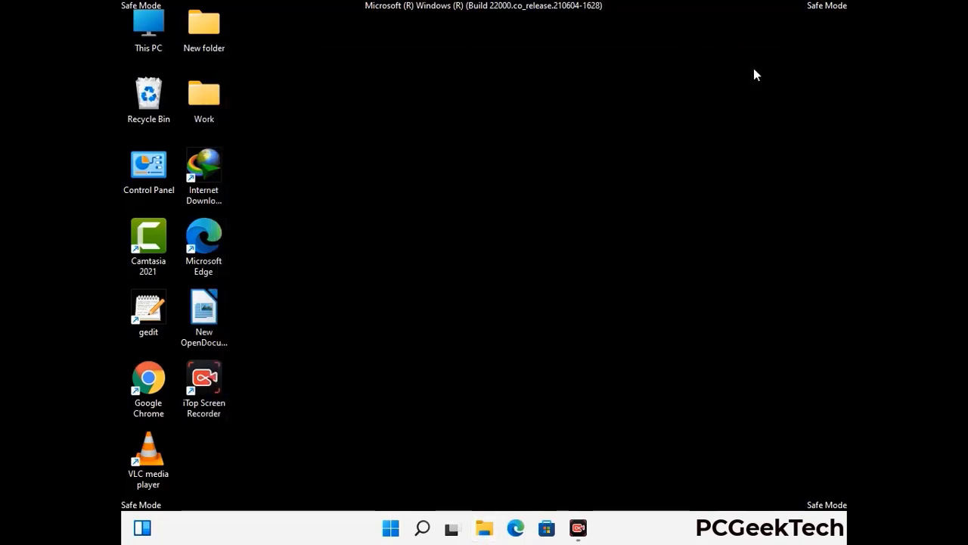
# Run %ProgramData% from the Run box to open C:\ProgramData in File Explorer
pyautogui.press('super+r')
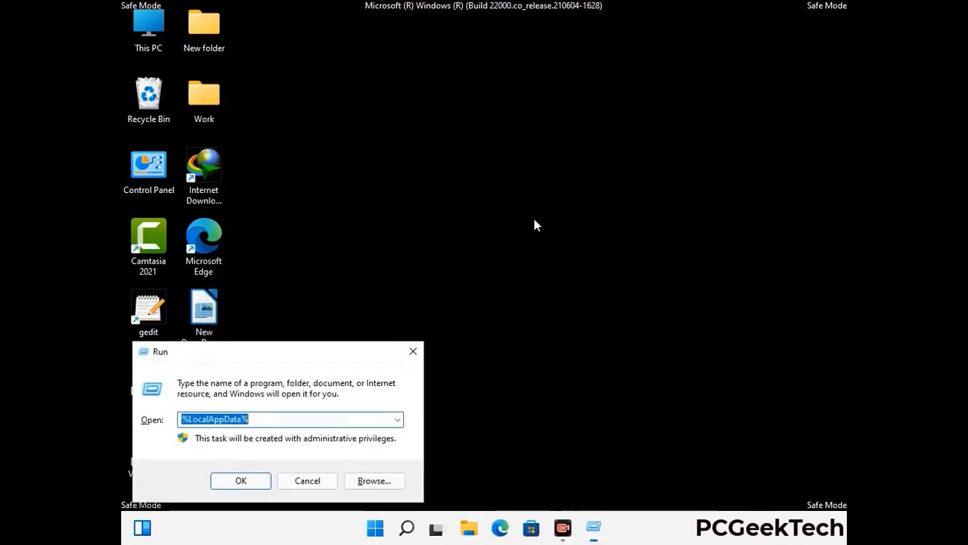
pyautogui.moveTo(267, 350); pyautogui.dragTo(442, 199)
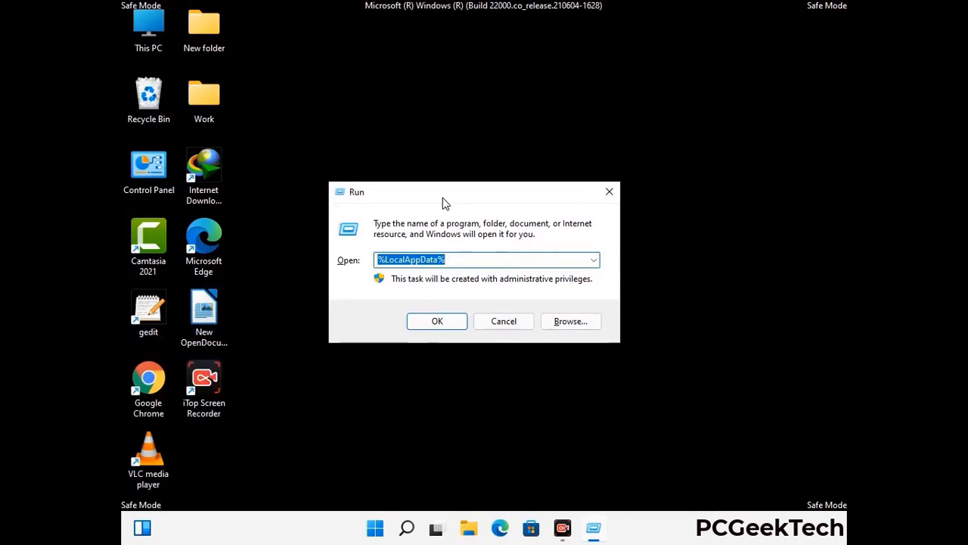
pyautogui.write('%')
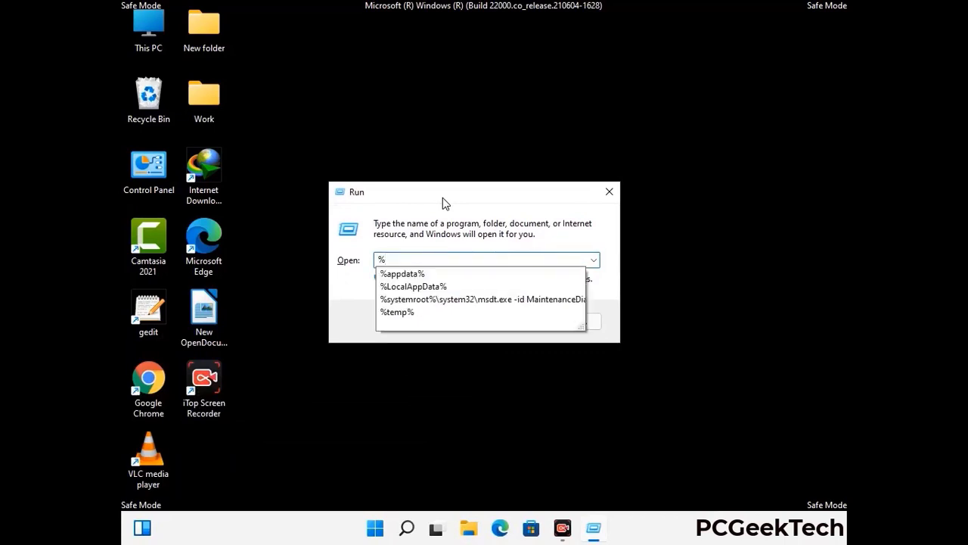
pyautogui.write('ProgramData')
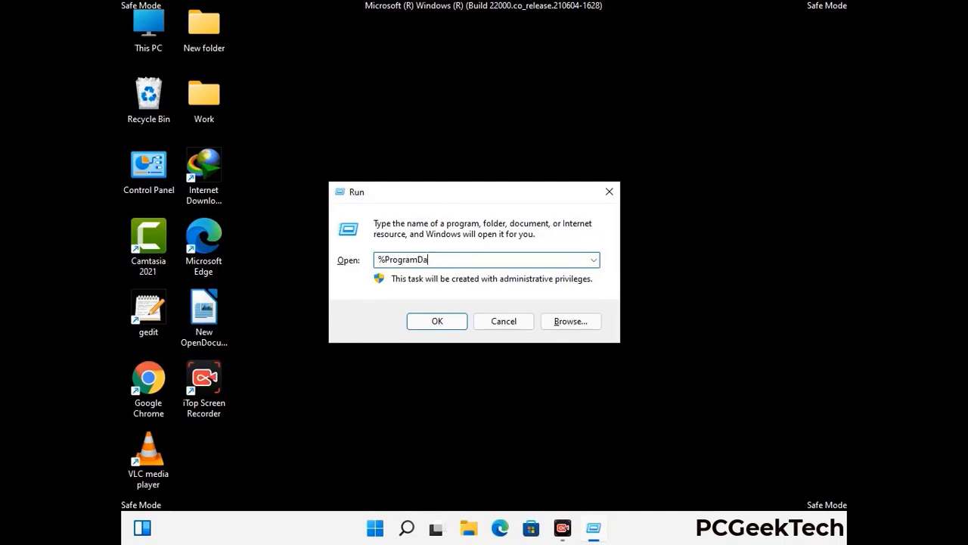
pyautogui.write('%')
pyautogui.press('Return')
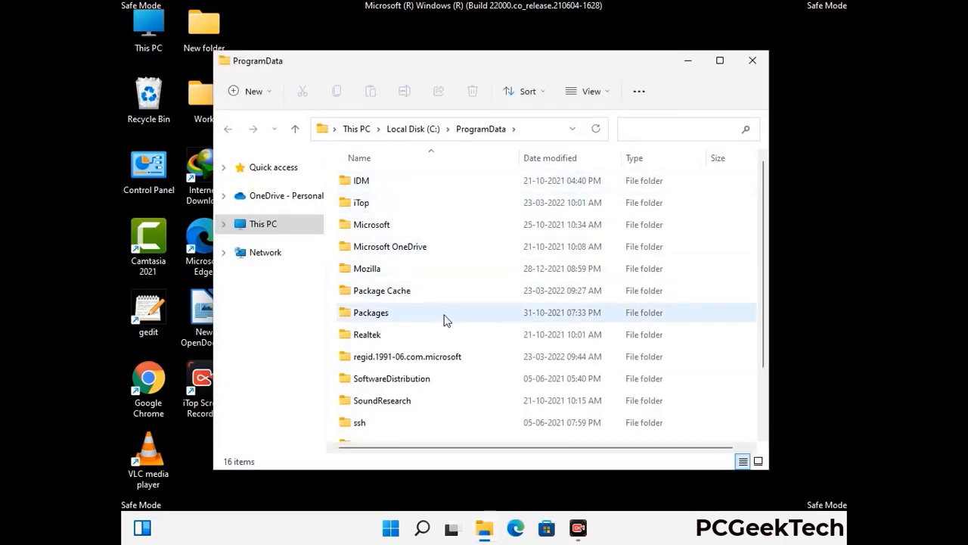
# Delete the Mozilla folder from C:\ProgramData and close the folder window
pyautogui.scroll(-1, 445, 321)
pyautogui.scroll(-1, 443, 344)
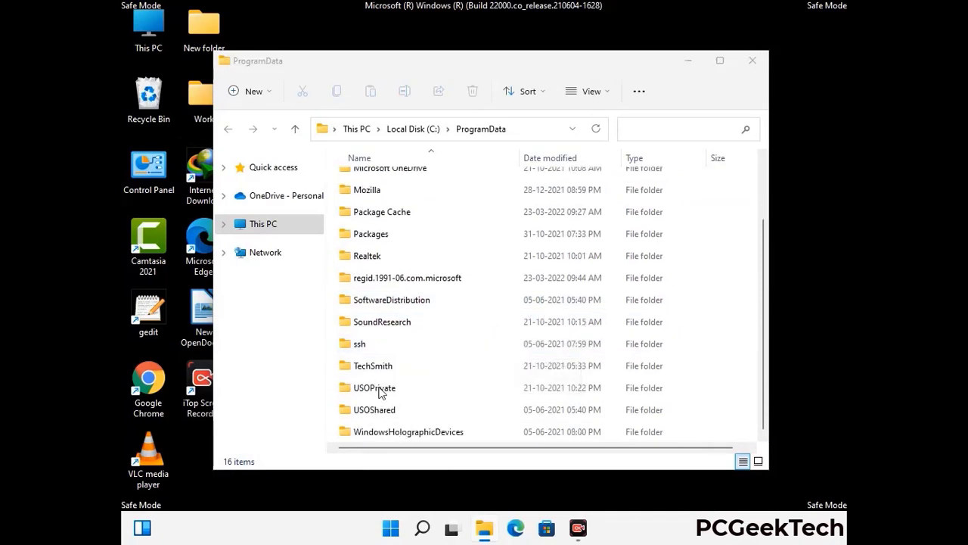
pyautogui.click(382, 190)
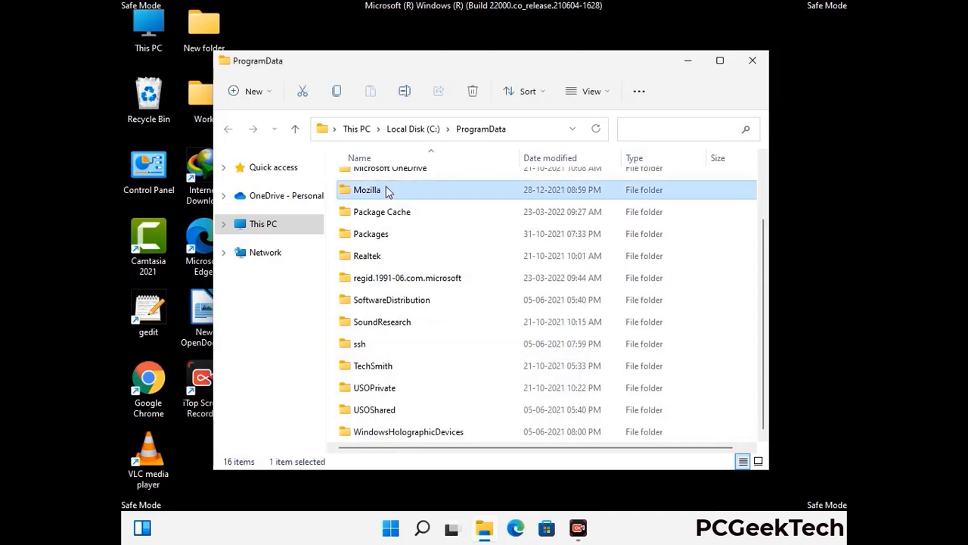
pyautogui.click(473, 92)
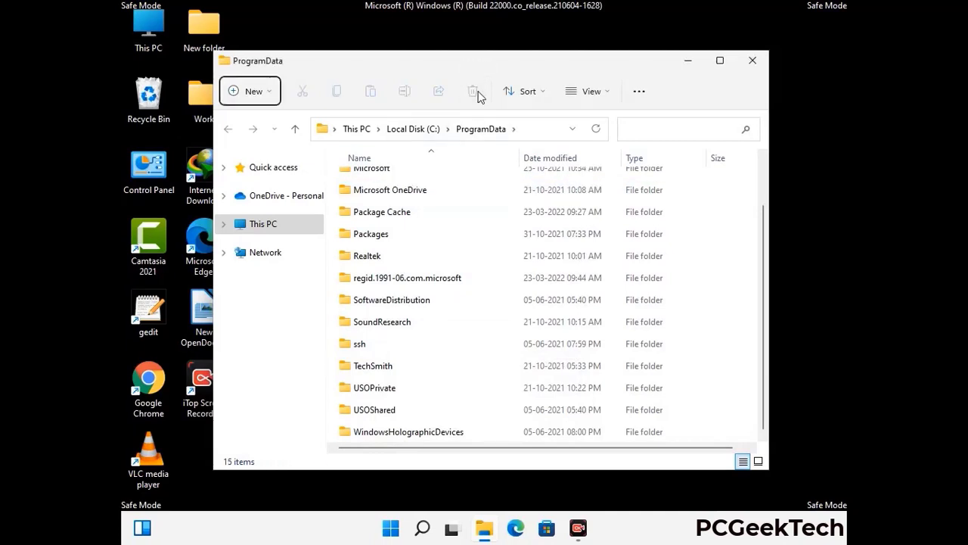
pyautogui.scroll(1, 500, 302)
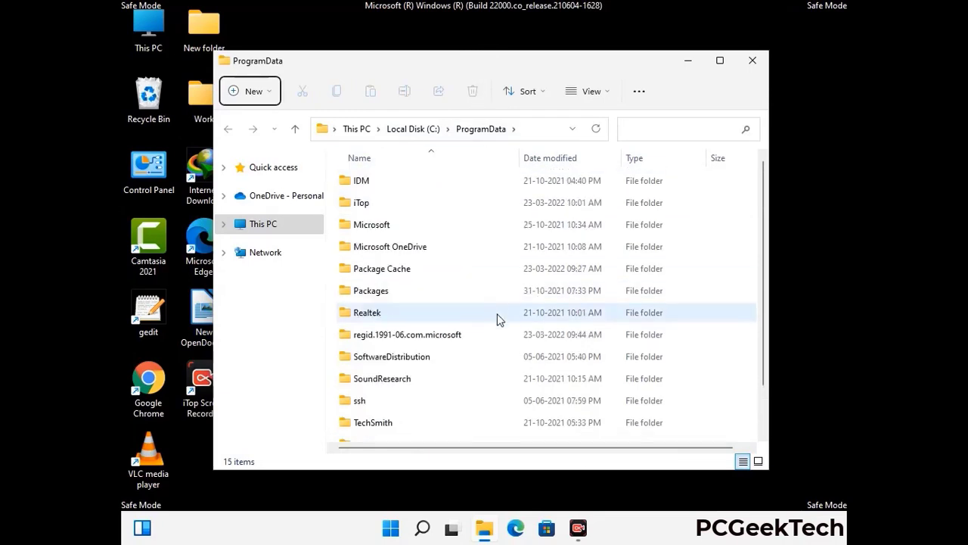
pyautogui.click(759, 63)
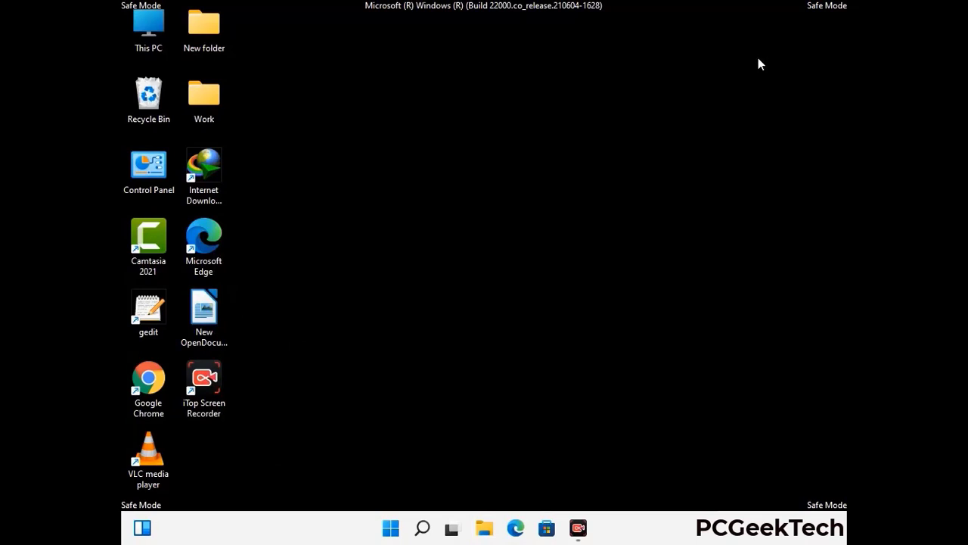
# Run %WinDir% from the Run dialog to open C:\Windows in File Explorer
pyautogui.press('super+r')
pyautogui.moveTo(314, 353); pyautogui.dragTo(504, 197)
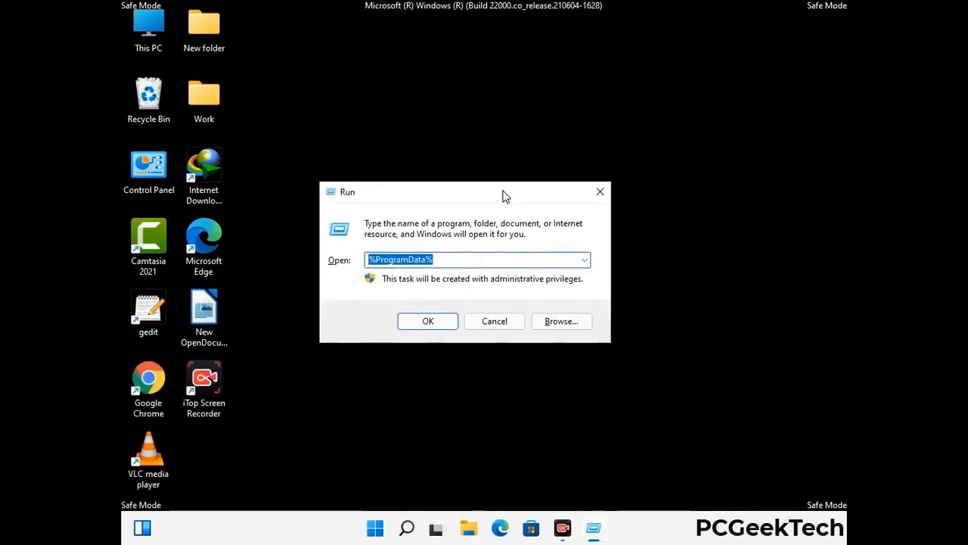
pyautogui.write('%WinDir%')
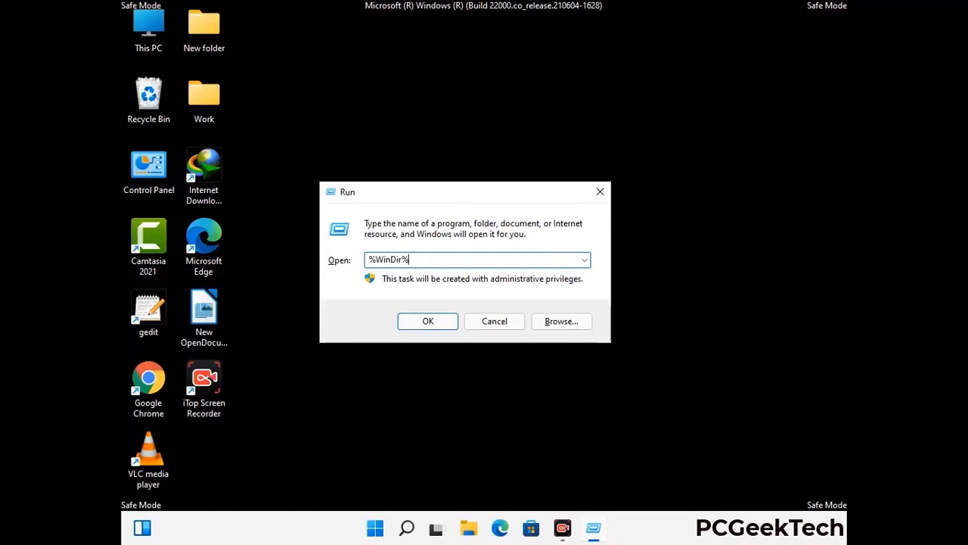
pyautogui.press('Return')
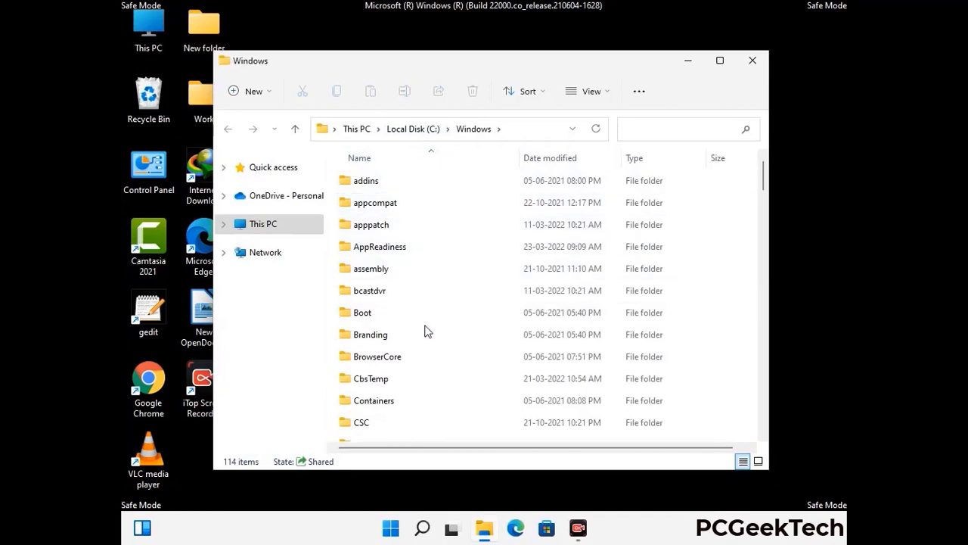
# Scroll through the C:\Windows folder contents, then close its window
pyautogui.scroll(-2, 423, 326)
pyautogui.scroll(-1, 426, 338)
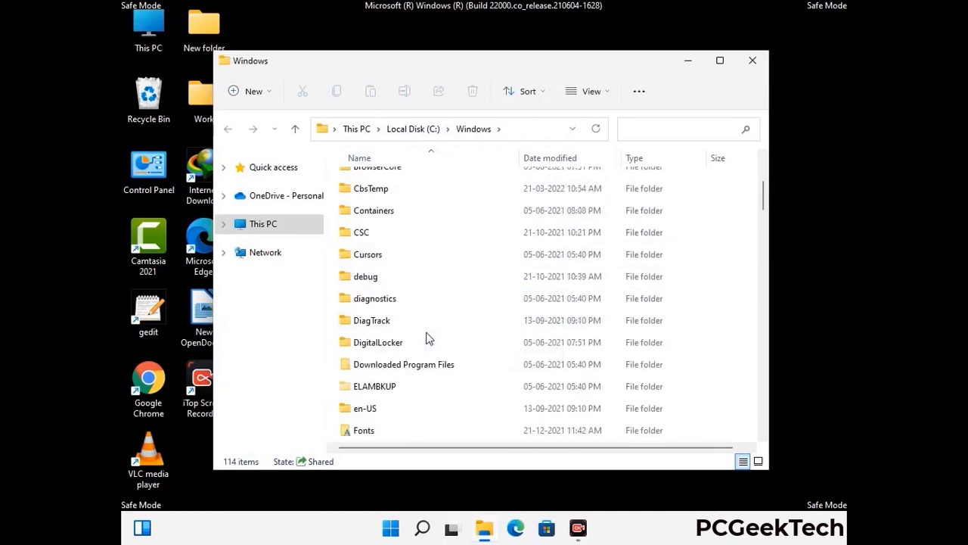
pyautogui.scroll(-5, 426, 339)
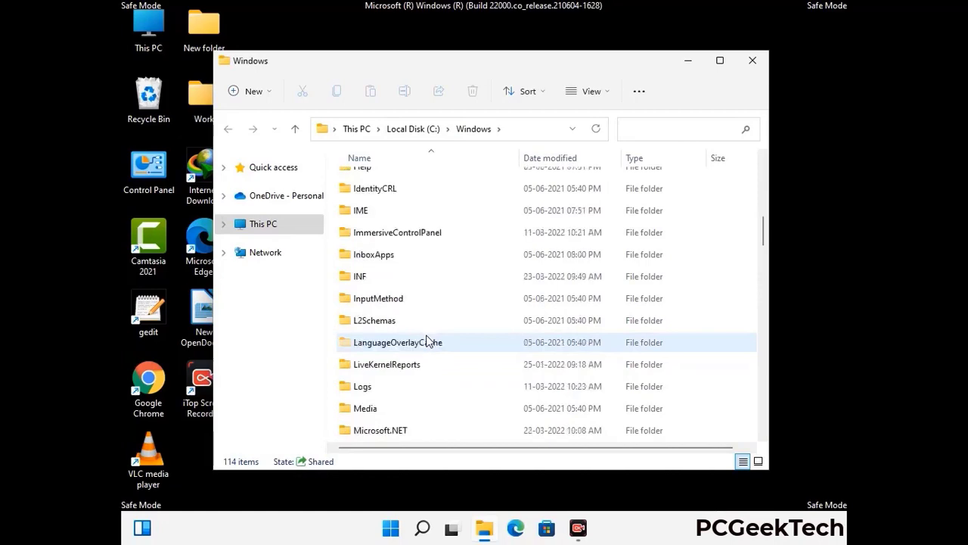
pyautogui.scroll(-1, 426, 342)
pyautogui.scroll(-6, 426, 342)
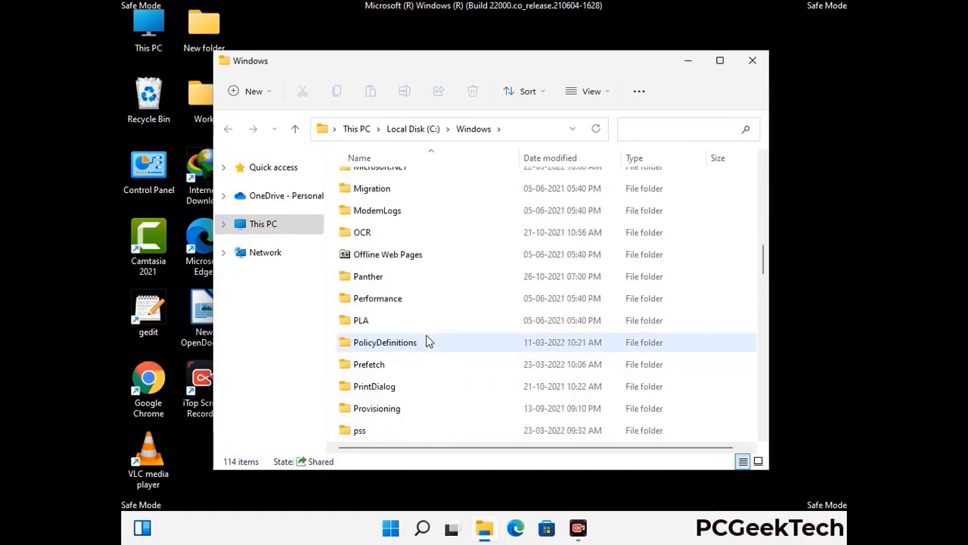
pyautogui.scroll(-7, 426, 342)
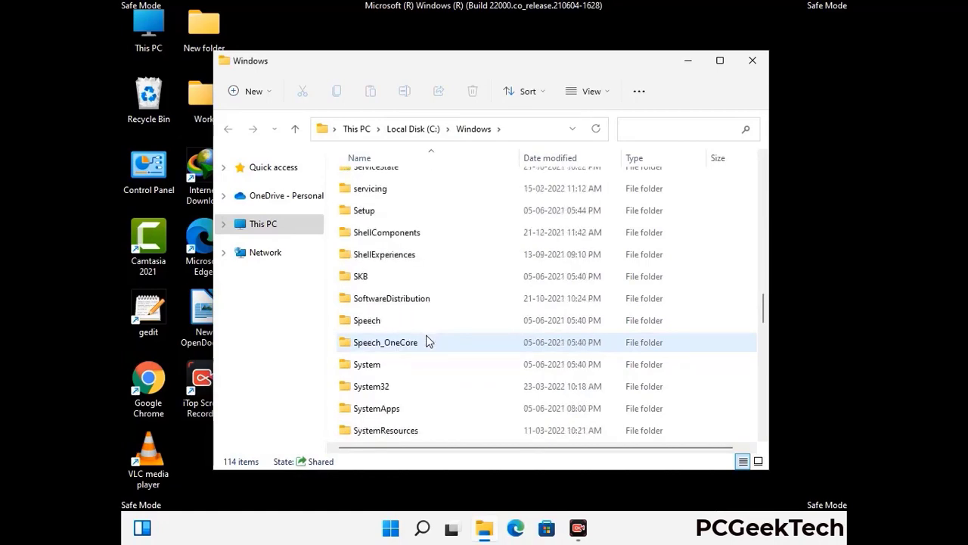
pyautogui.scroll(-10, 426, 342)
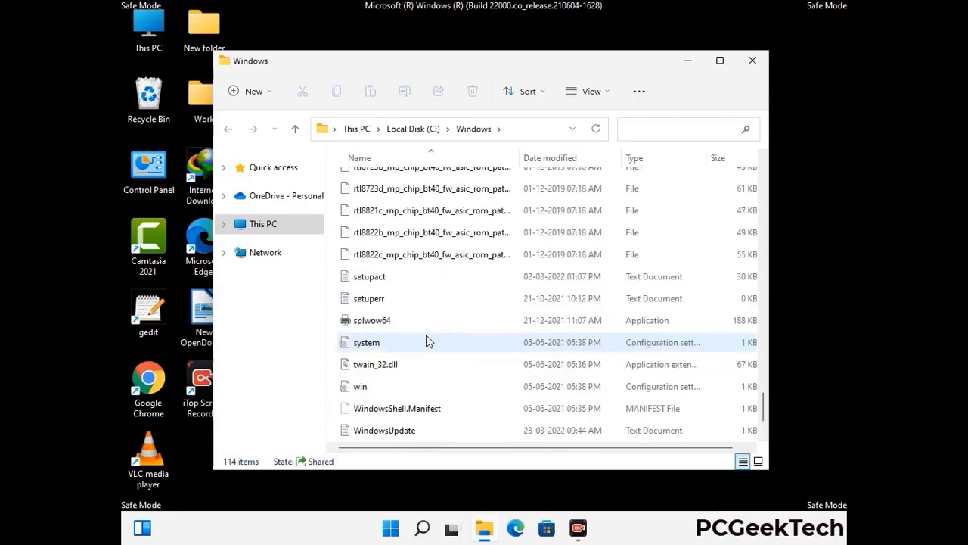
pyautogui.scroll(-1, 426, 342)
pyautogui.scroll(11, 426, 342)
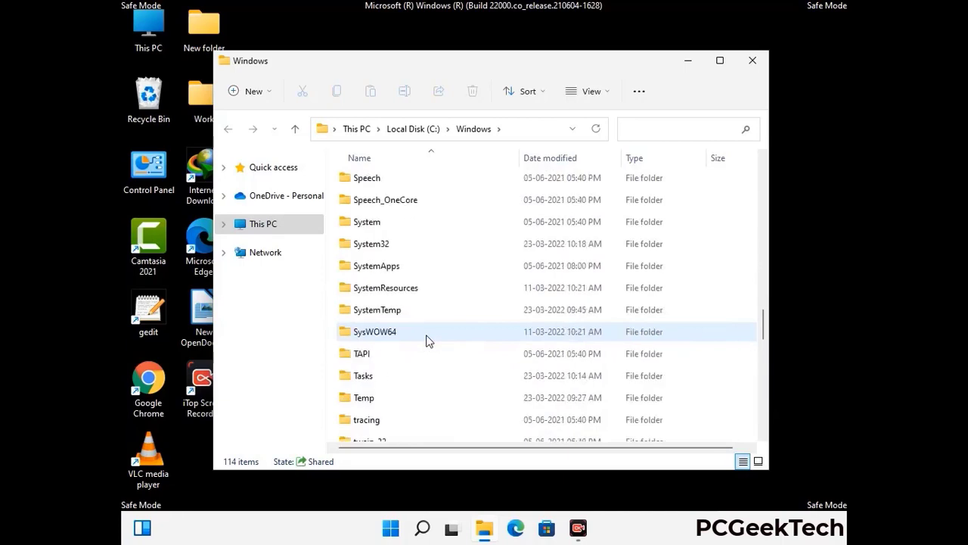
pyautogui.scroll(3, 426, 341)
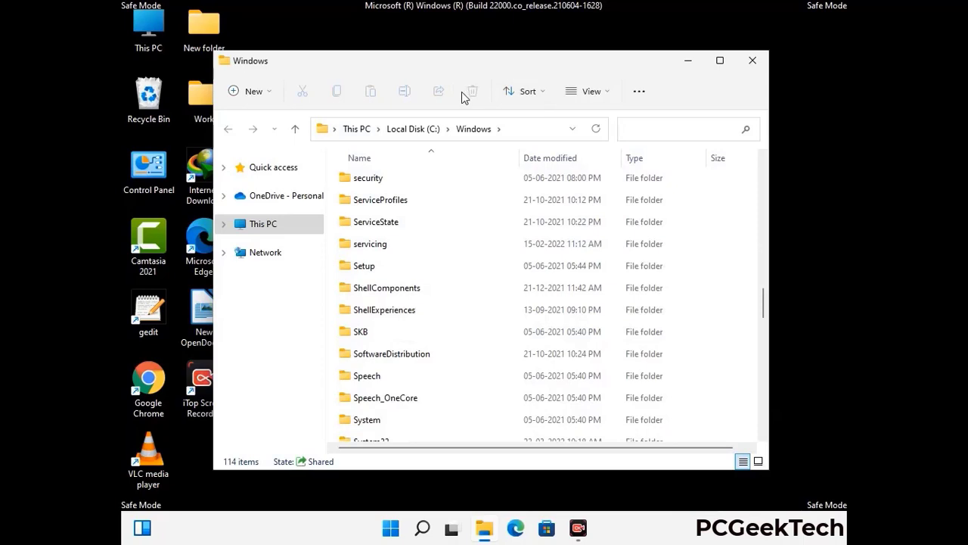
pyautogui.click(759, 64)
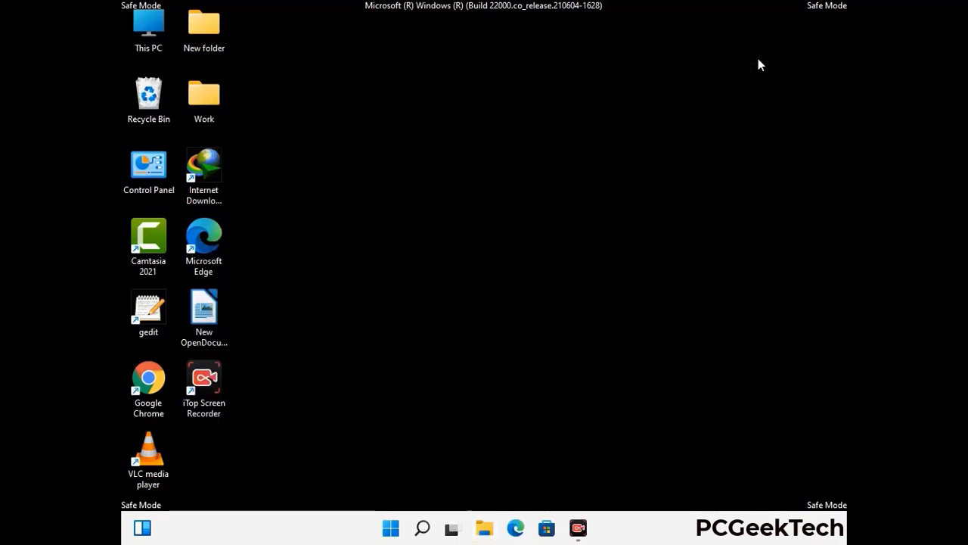
# Open the user's local Temp folder by running %temp% from the Run dialog
pyautogui.press('super+r')
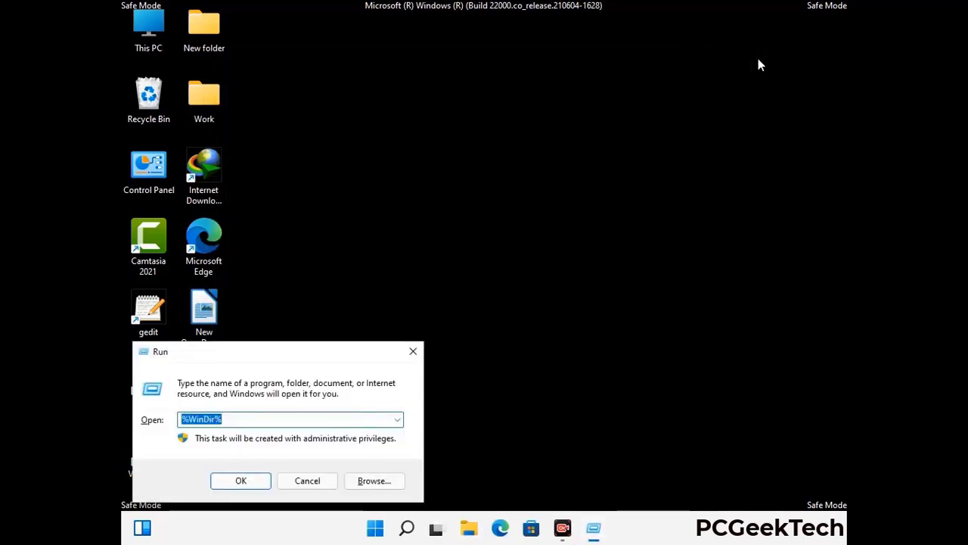
pyautogui.moveTo(322, 356); pyautogui.dragTo(549, 128)
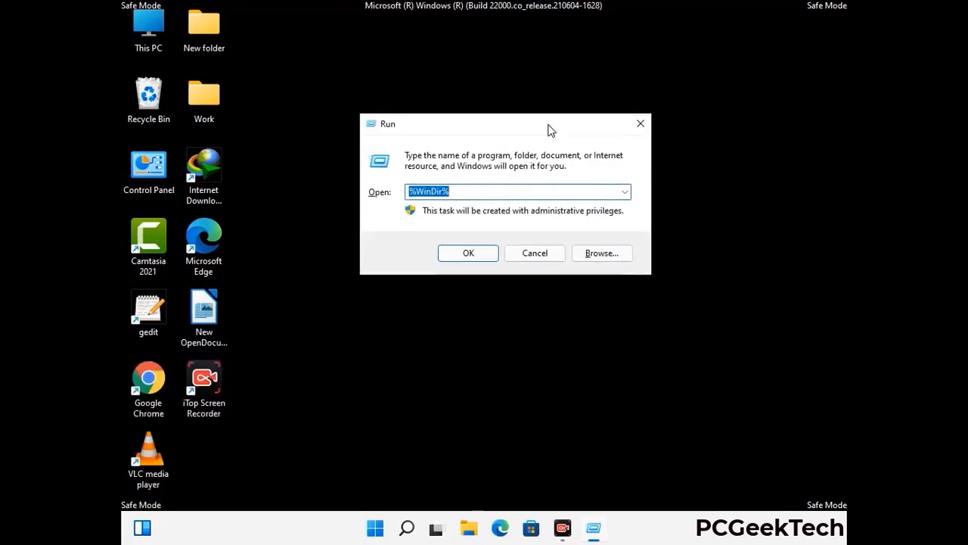
pyautogui.write('%temp%')
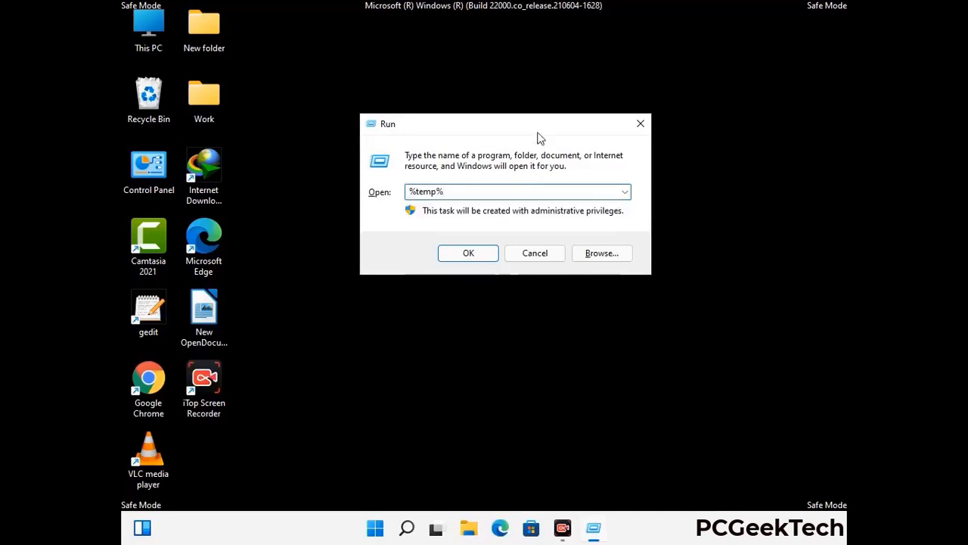
pyautogui.click(484, 251)
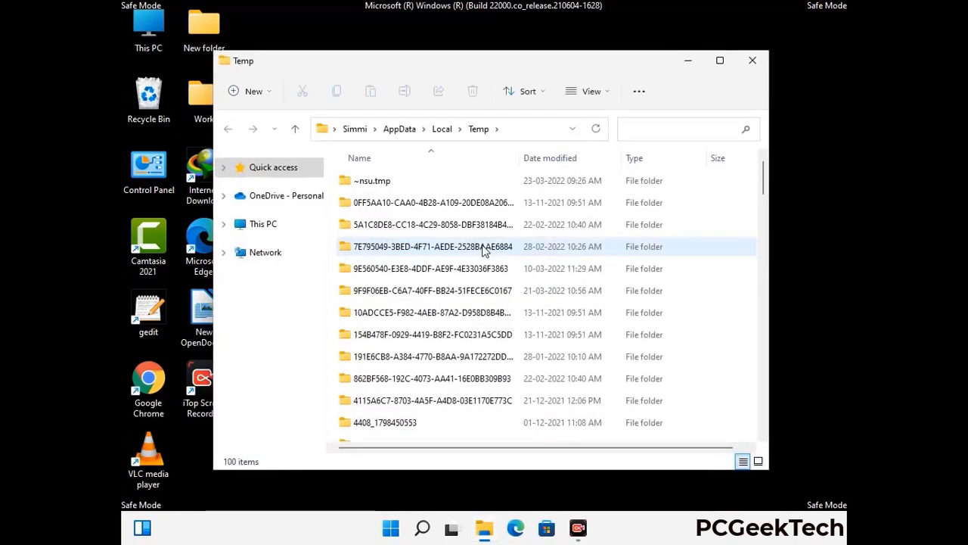
# Select all 100 items in the Temp folder and delete them
pyautogui.click(439, 292)
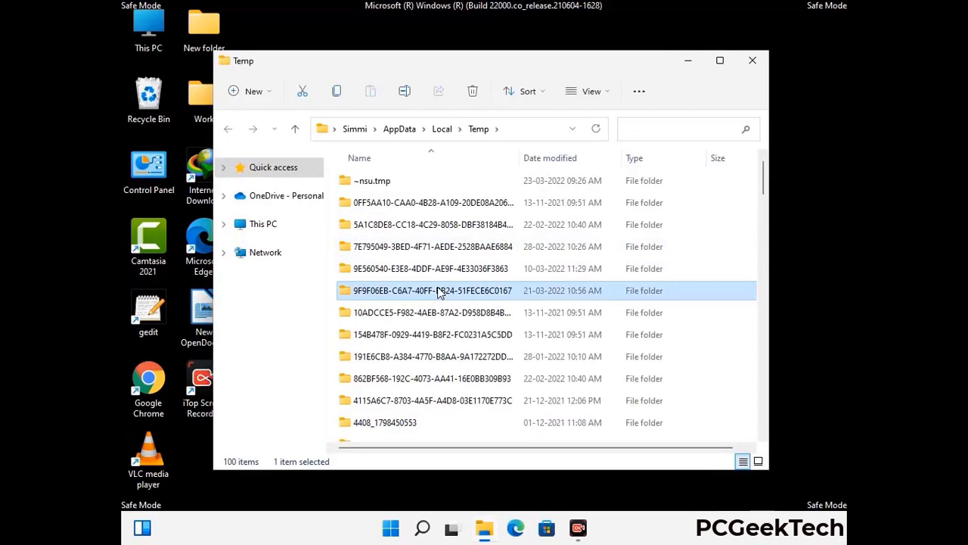
pyautogui.hotkey('ctrl', 'a')
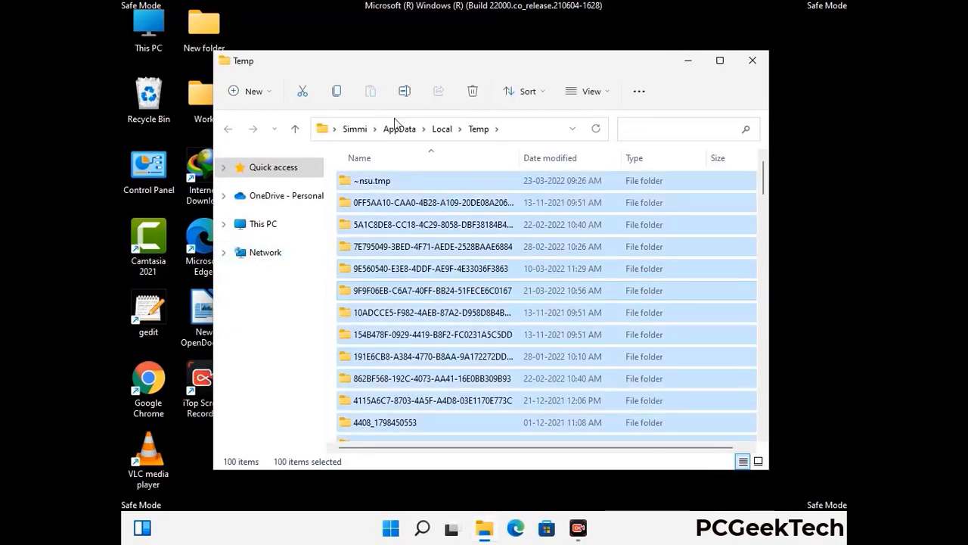
pyautogui.click(475, 91)
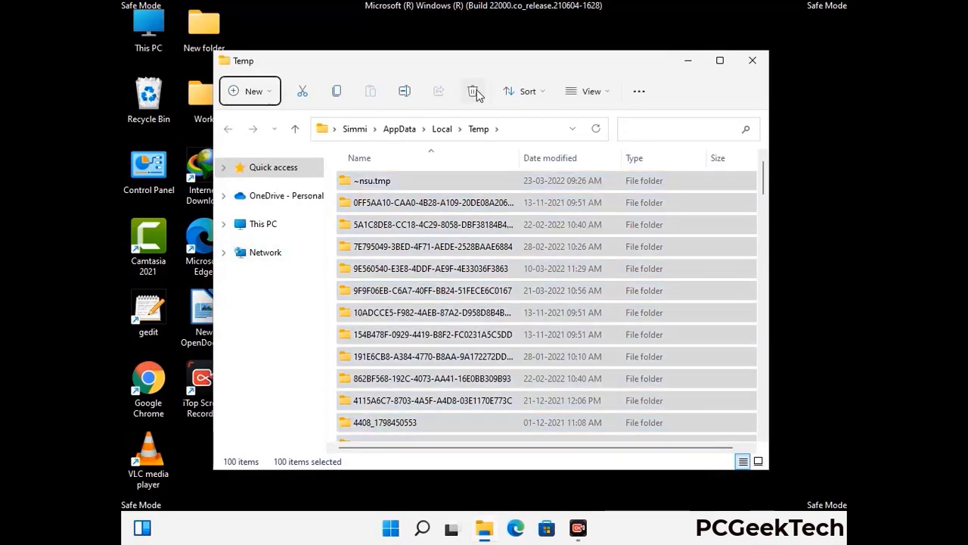
# Close the user Temp folder and open C:\Windows\Temp by running temp
pyautogui.click(751, 60)
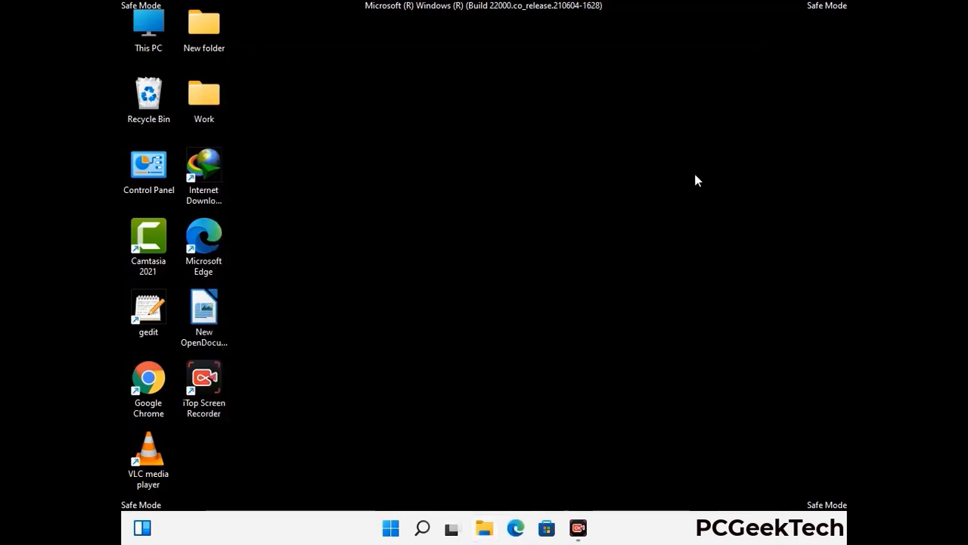
pyautogui.press('super+r')
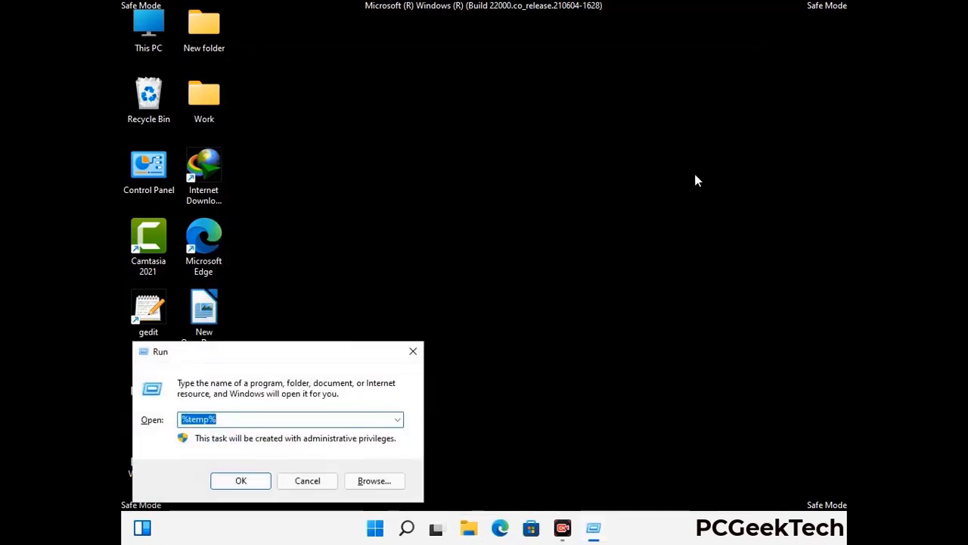
pyautogui.moveTo(328, 351); pyautogui.dragTo(551, 142)
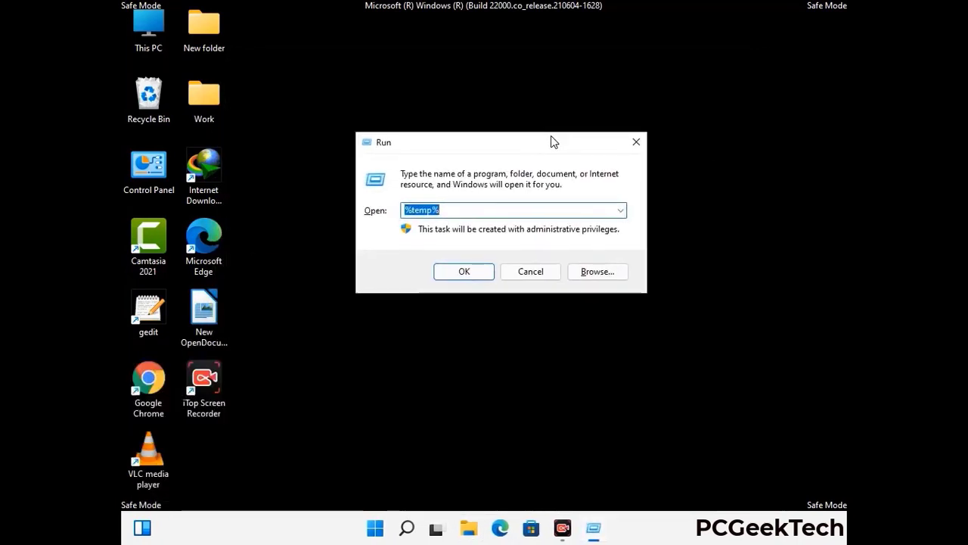
pyautogui.write('temp')
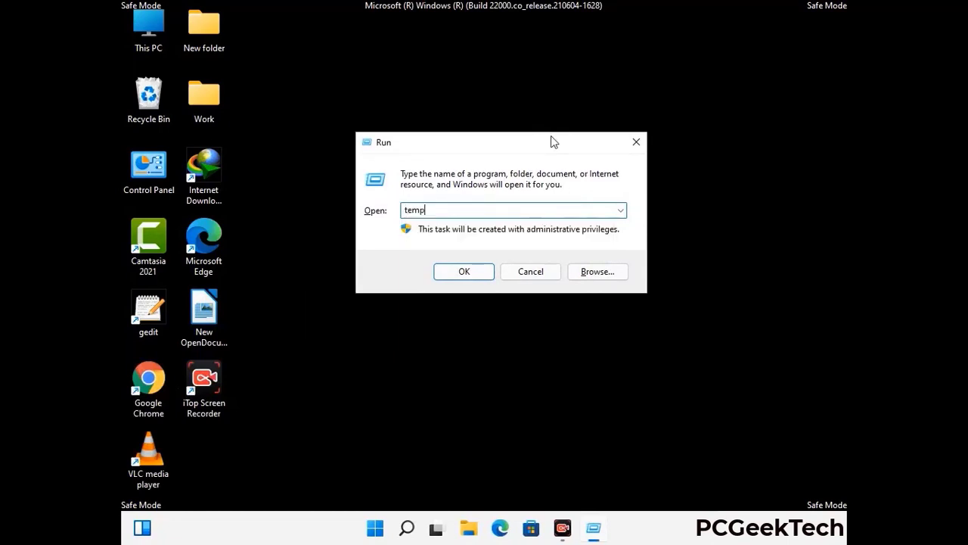
pyautogui.press('Return')
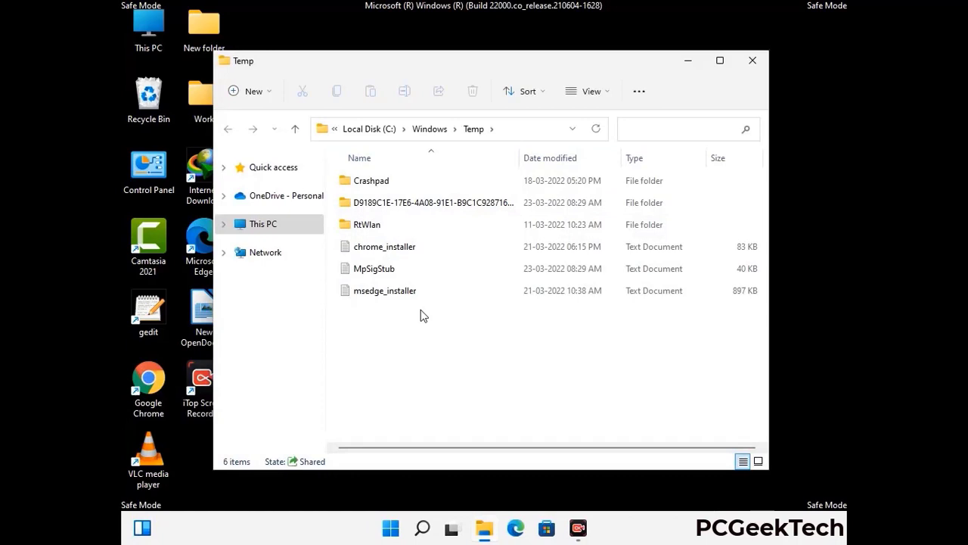
# Delete all six items in Windows Temp and close the empty folder window
pyautogui.hotkey('ctrl', 'a')
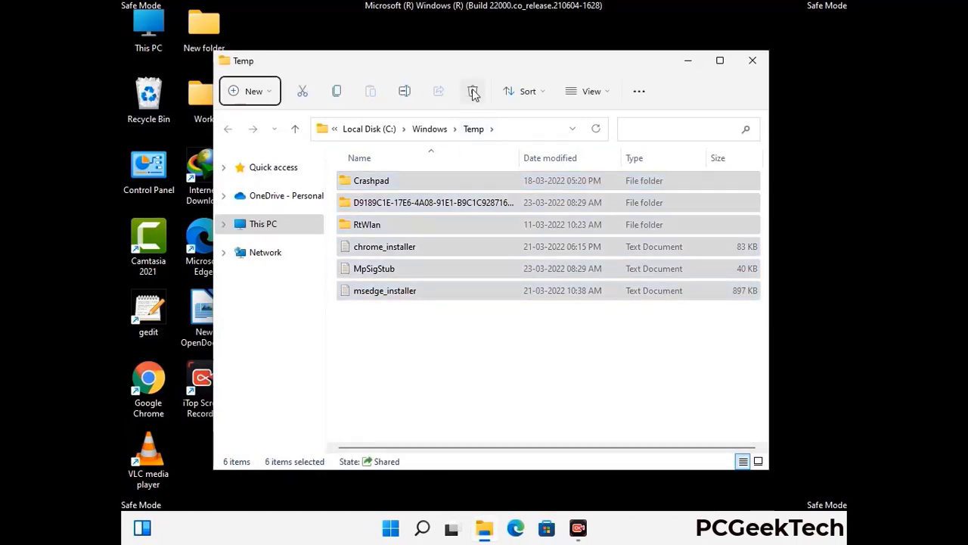
pyautogui.click(473, 91)
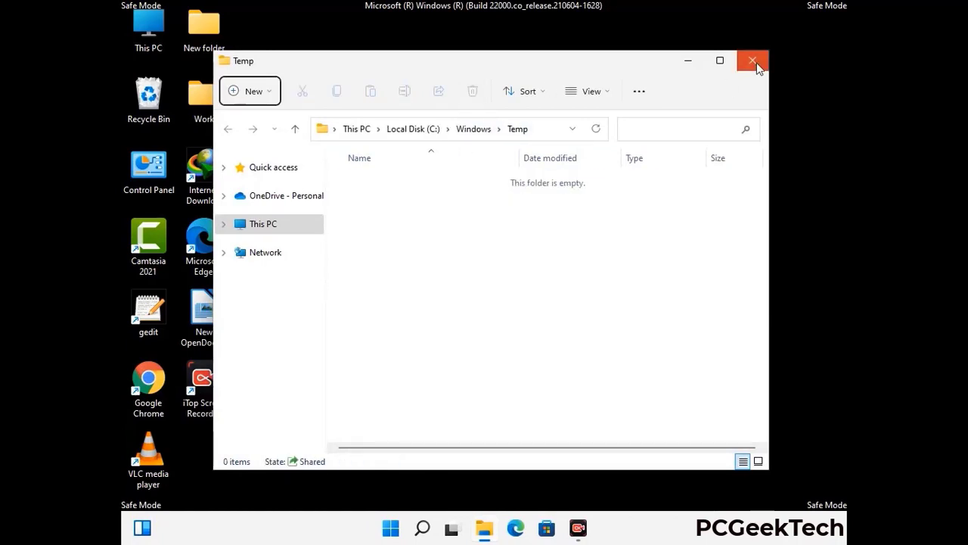
pyautogui.click(752, 60)
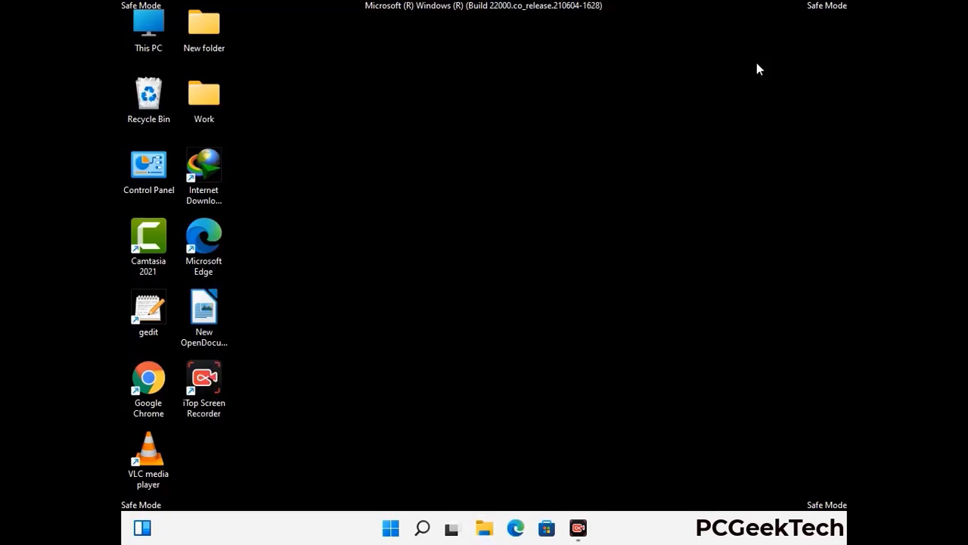
# Launch Registry Editor by running reged from the Run dialog
pyautogui.press('super+r')
pyautogui.moveTo(296, 352); pyautogui.dragTo(505, 123)
pyautogui.write('reged')
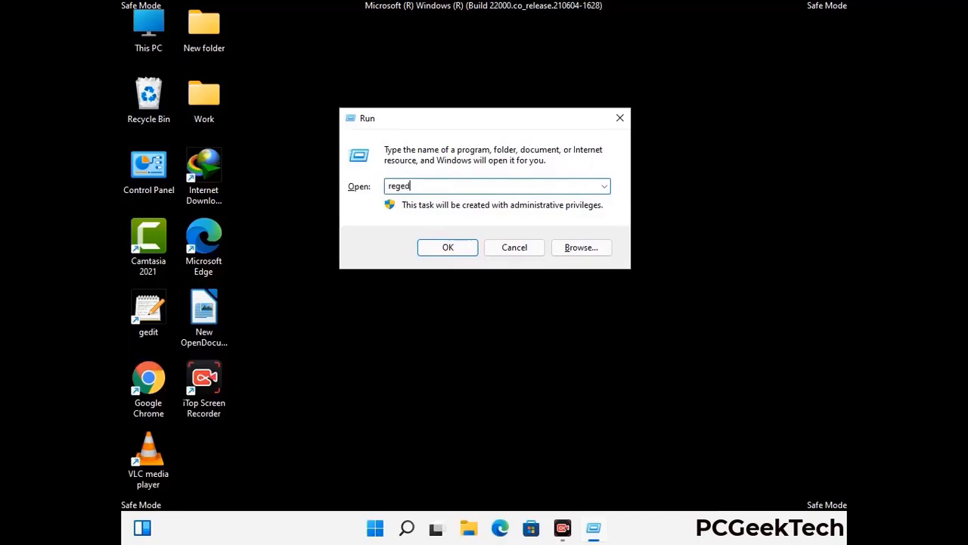
pyautogui.press('Return')
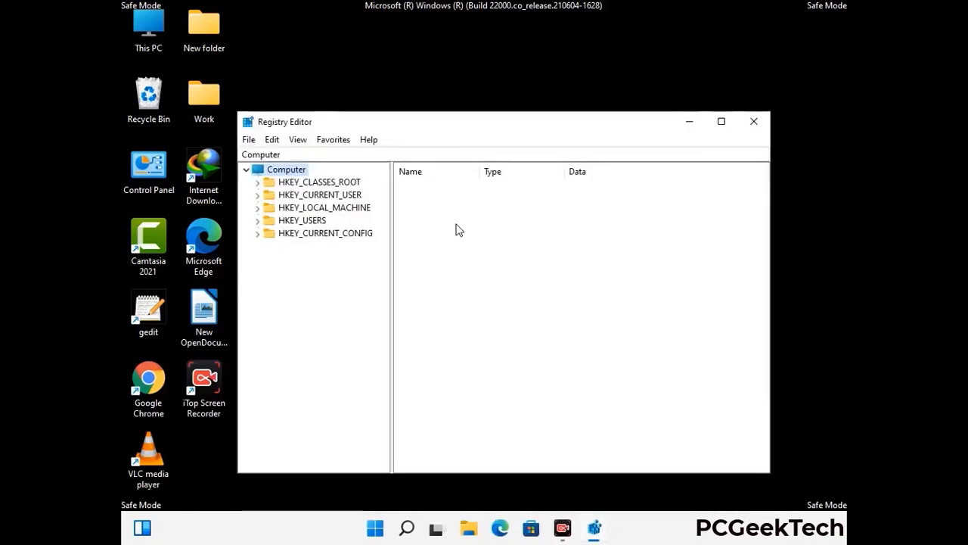
# Expand HKEY_CURRENT_USER, Software and Microsoft in the registry tree
pyautogui.click(270, 207)
pyautogui.click(258, 195)
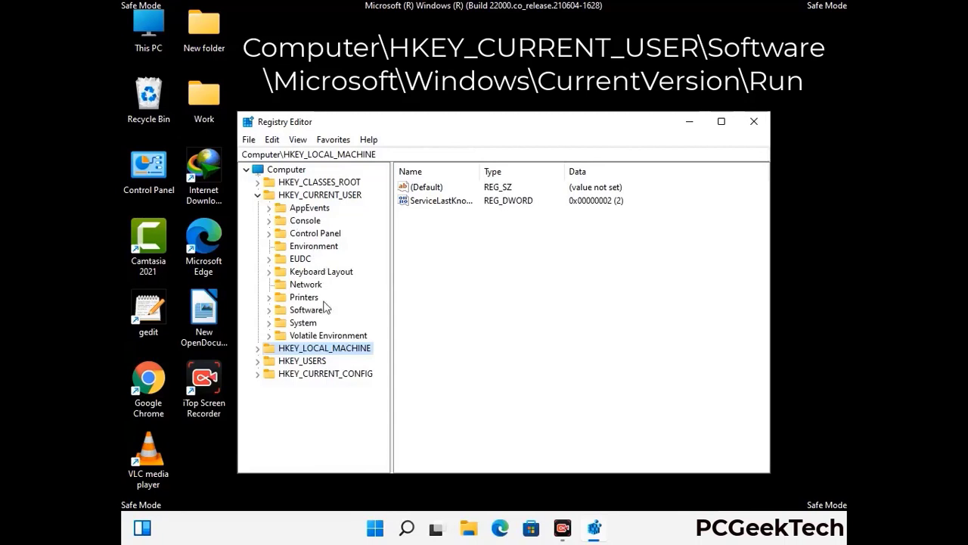
pyautogui.click(302, 312)
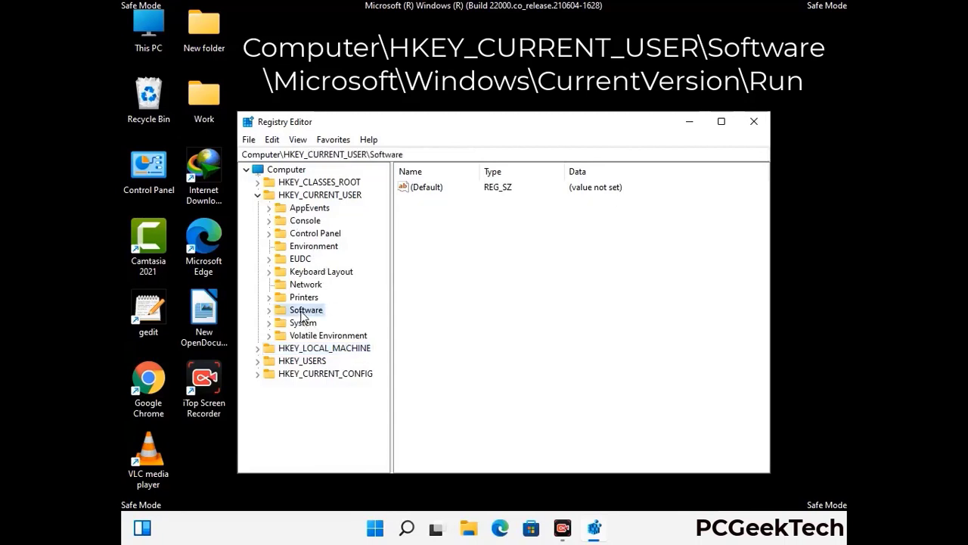
pyautogui.click(269, 310)
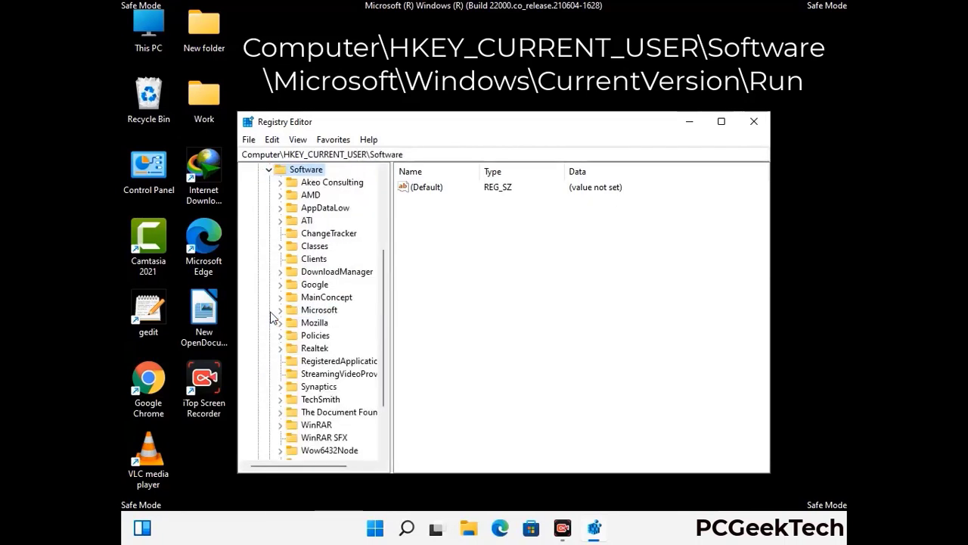
pyautogui.doubleClick(316, 310)
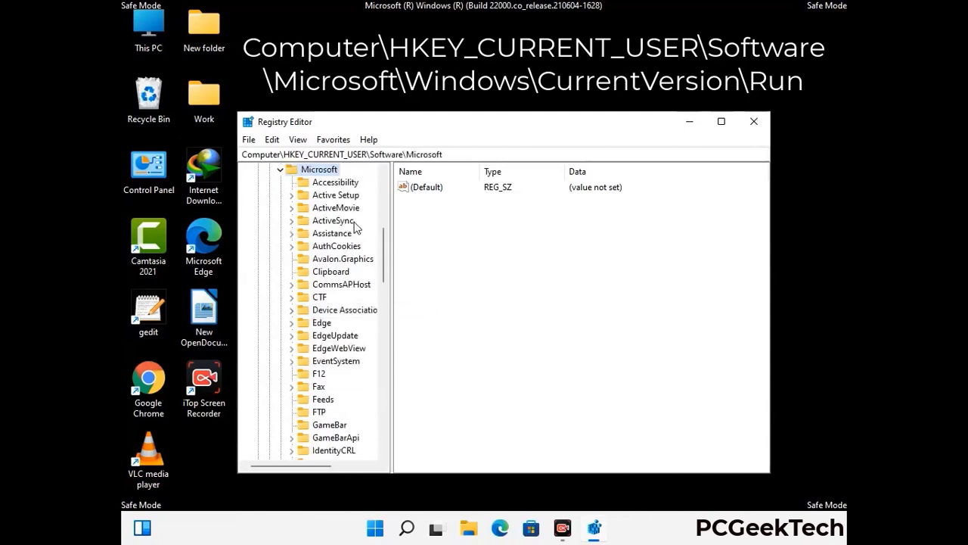
# Expand Windows and CurrentVersion, then select the Run key to list startup entries
pyautogui.scroll(-4, 349, 330)
pyautogui.scroll(-3, 349, 330)
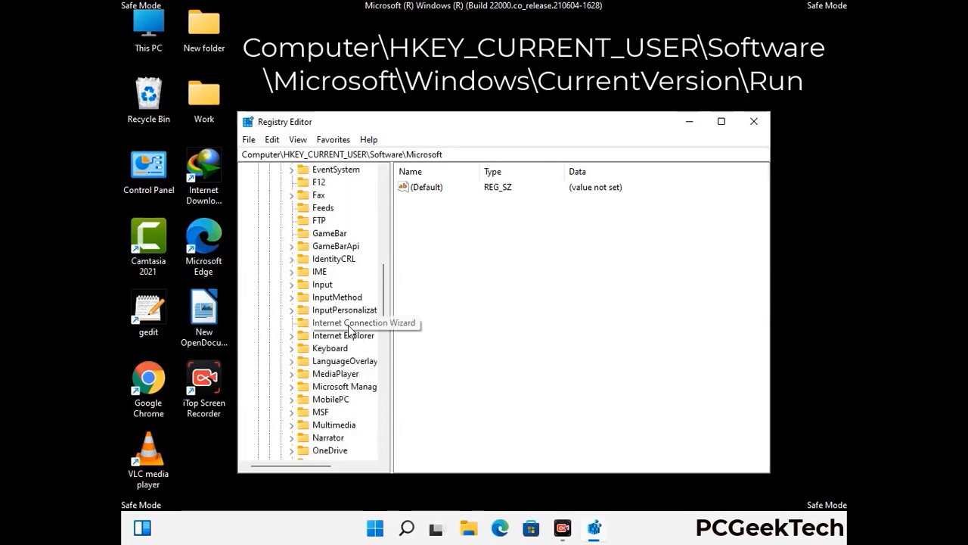
pyautogui.scroll(-6, 349, 330)
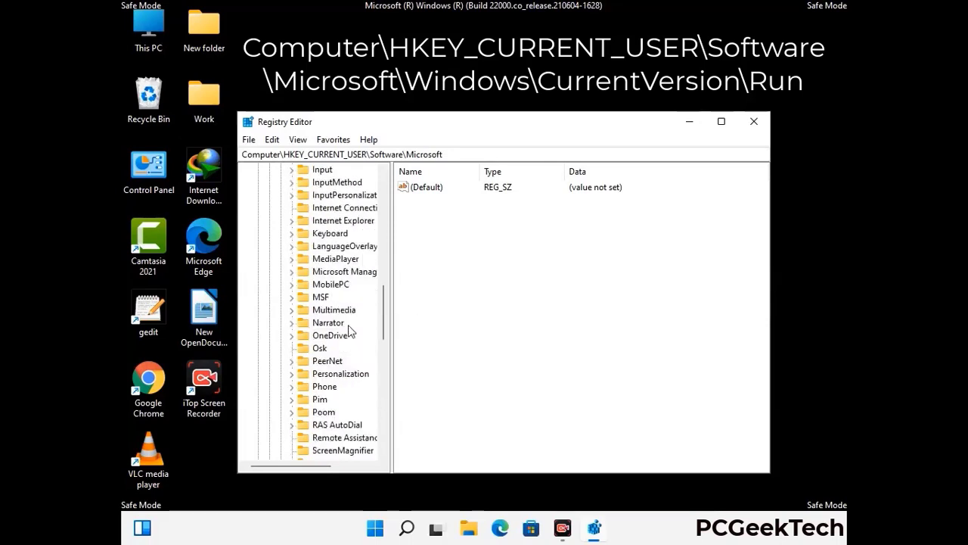
pyautogui.scroll(-4, 349, 330)
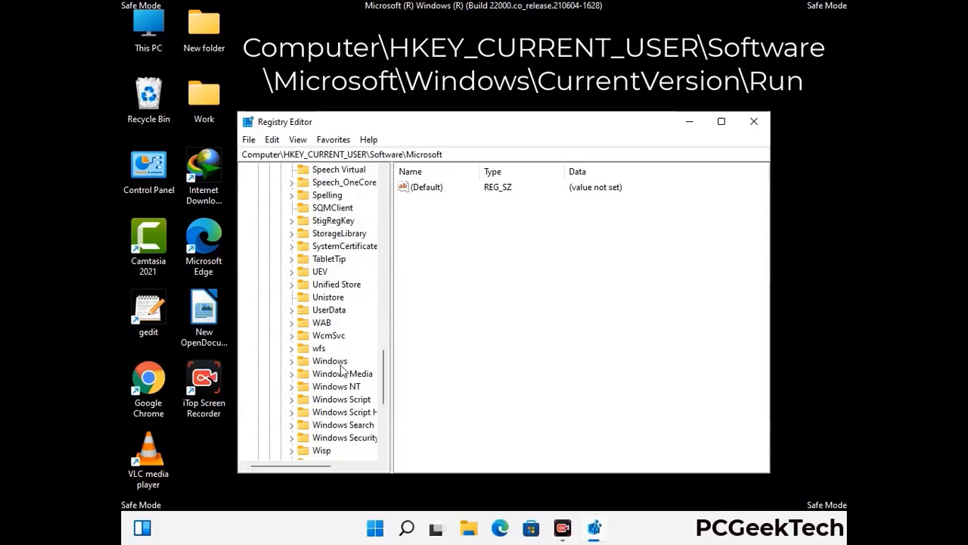
pyautogui.doubleClick(344, 361)
pyautogui.scroll(-1, 353, 357)
pyautogui.doubleClick(351, 348)
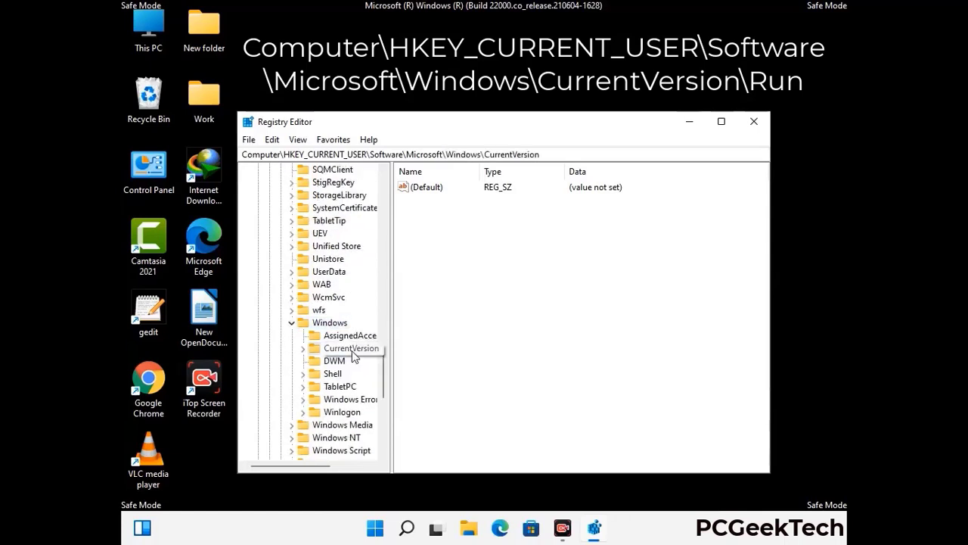
pyautogui.scroll(-3, 349, 330)
pyautogui.scroll(-4, 348, 330)
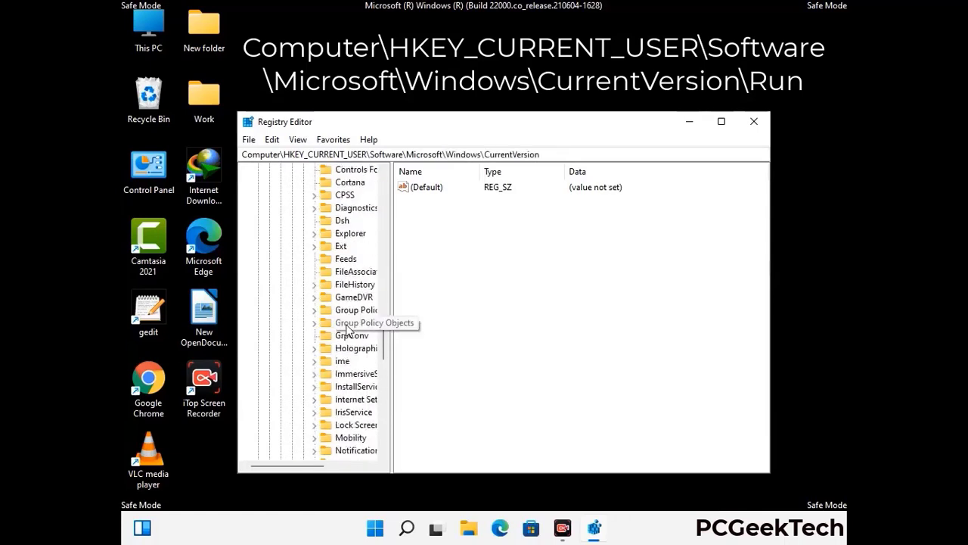
pyautogui.scroll(-1, 348, 330)
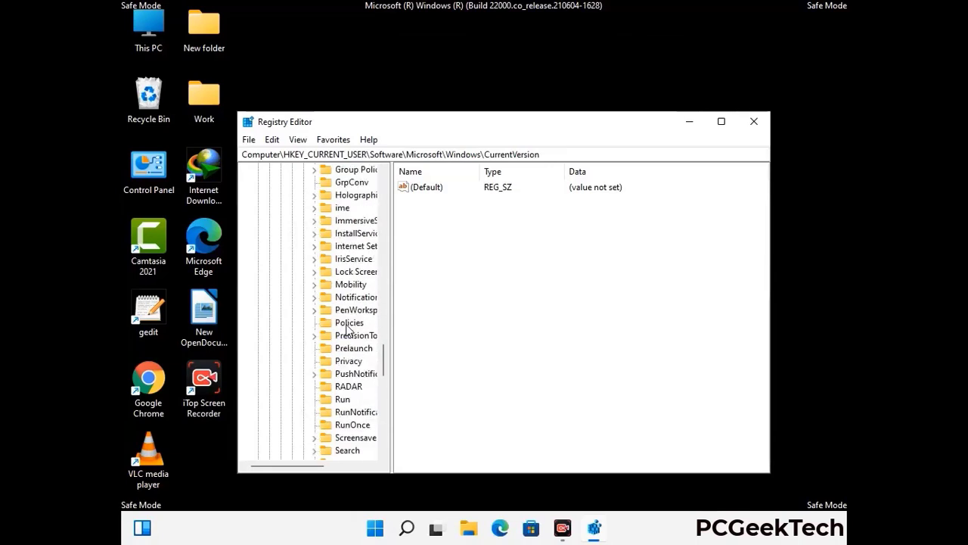
pyautogui.scroll(-1, 348, 328)
pyautogui.click(342, 361)
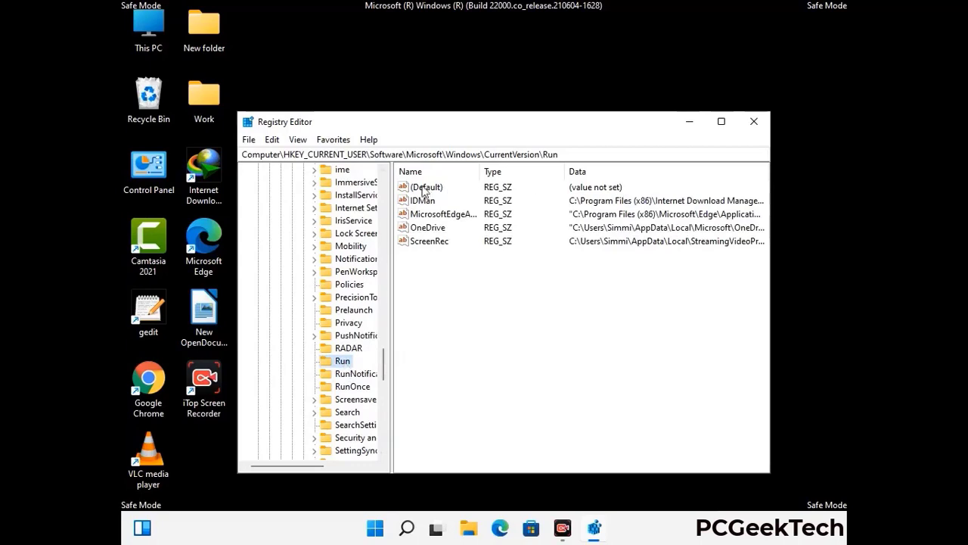
# Delete the ScreenRec value from the Run key and confirm the deletion
pyautogui.click(429, 242)
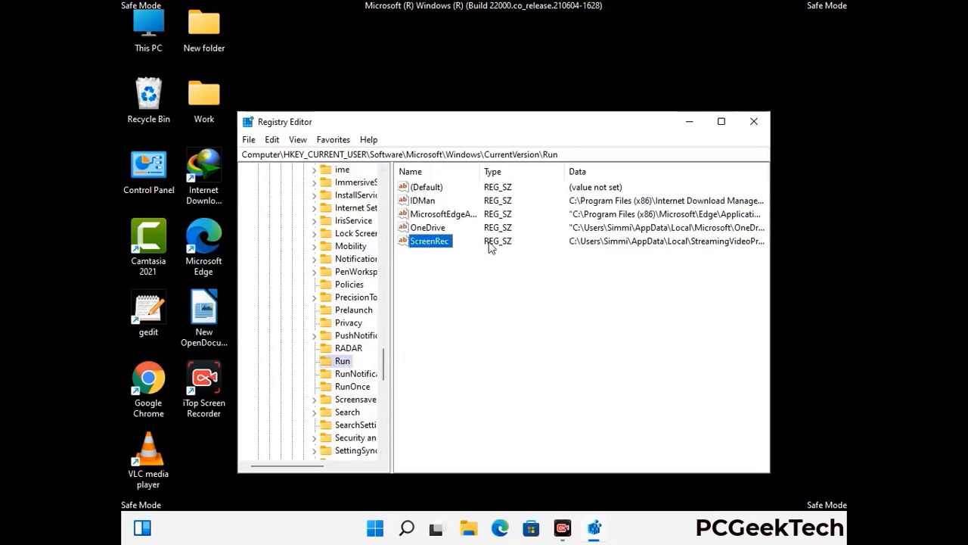
pyautogui.click(437, 243)
pyautogui.rightClick(437, 245)
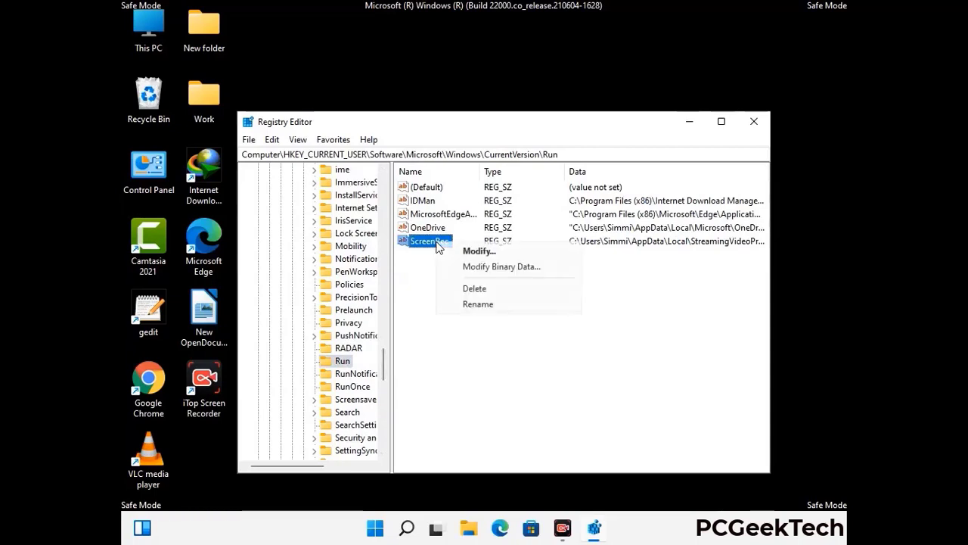
pyautogui.click(464, 288)
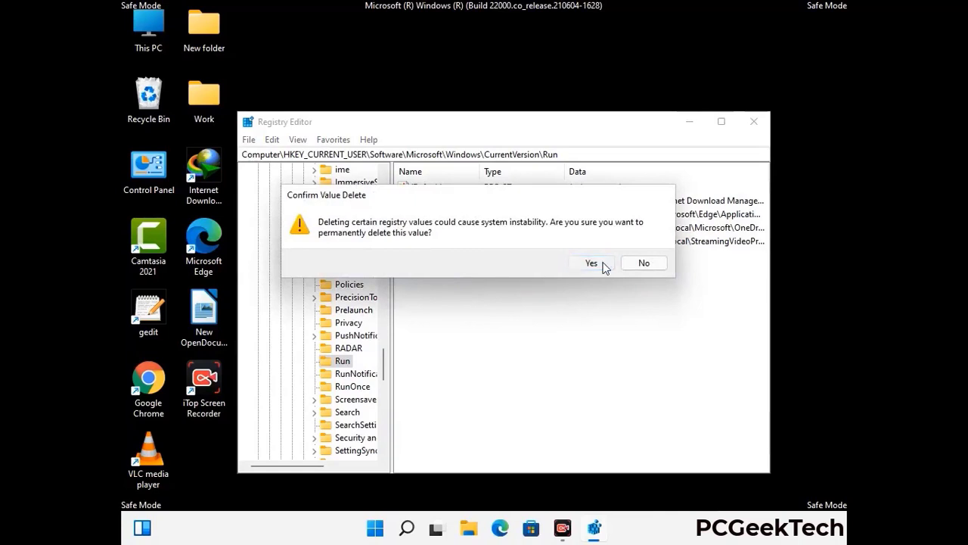
pyautogui.click(604, 265)
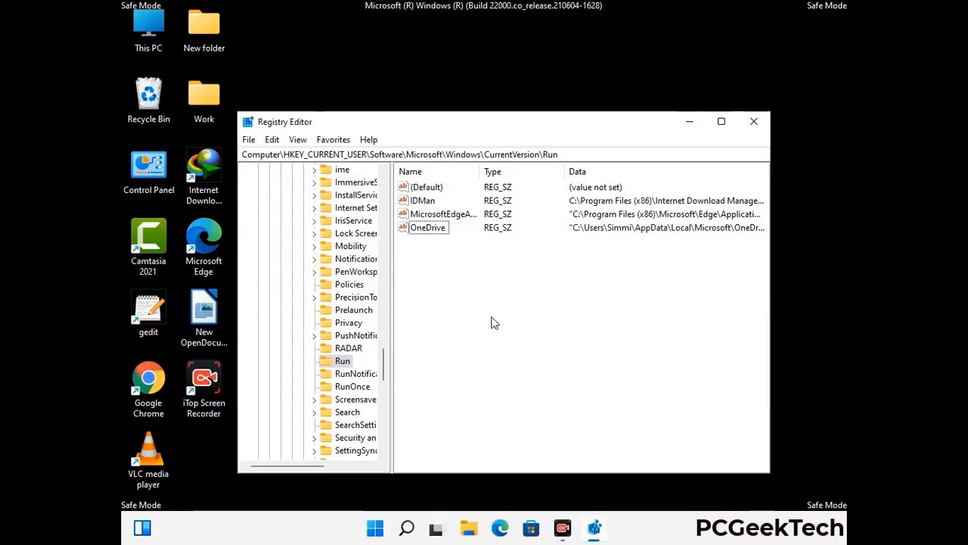
# Search the registry for 'Virus Name', cancel the search, and close Registry Editor
pyautogui.hotkey('ctrl', 'f')
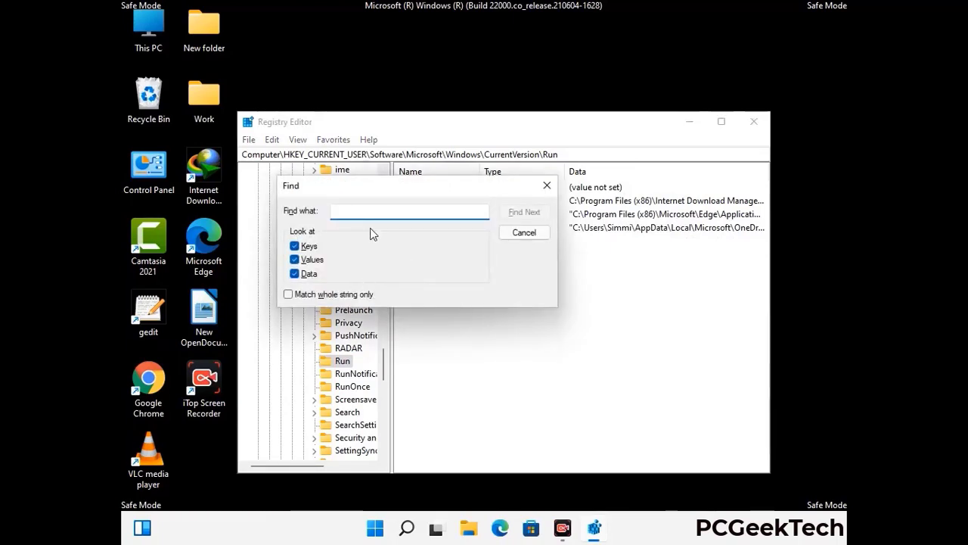
pyautogui.write('Virus Name')
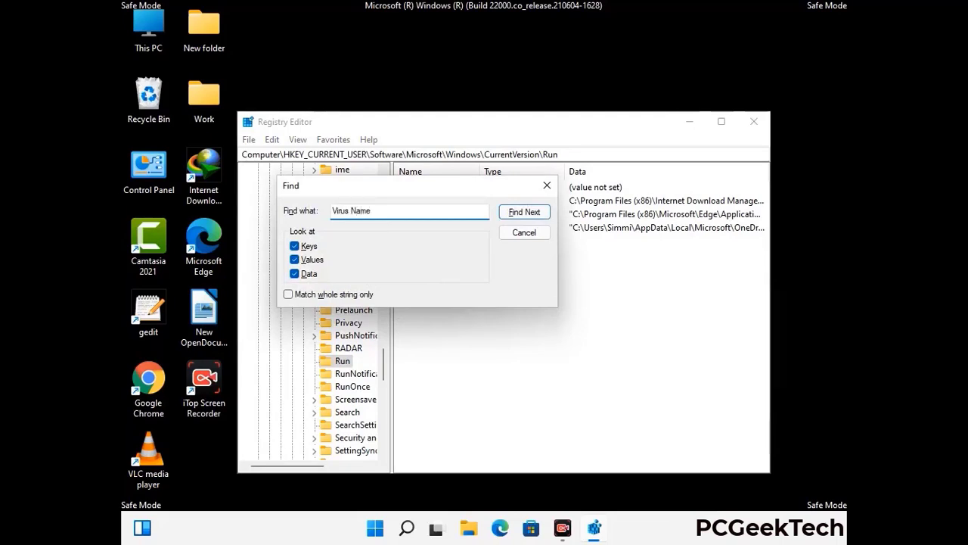
pyautogui.click(513, 214)
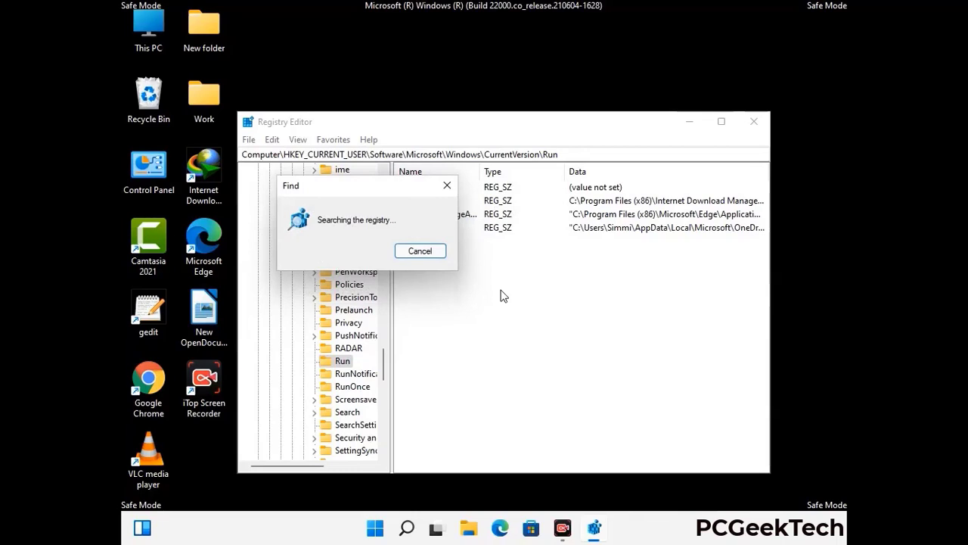
pyautogui.click(453, 189)
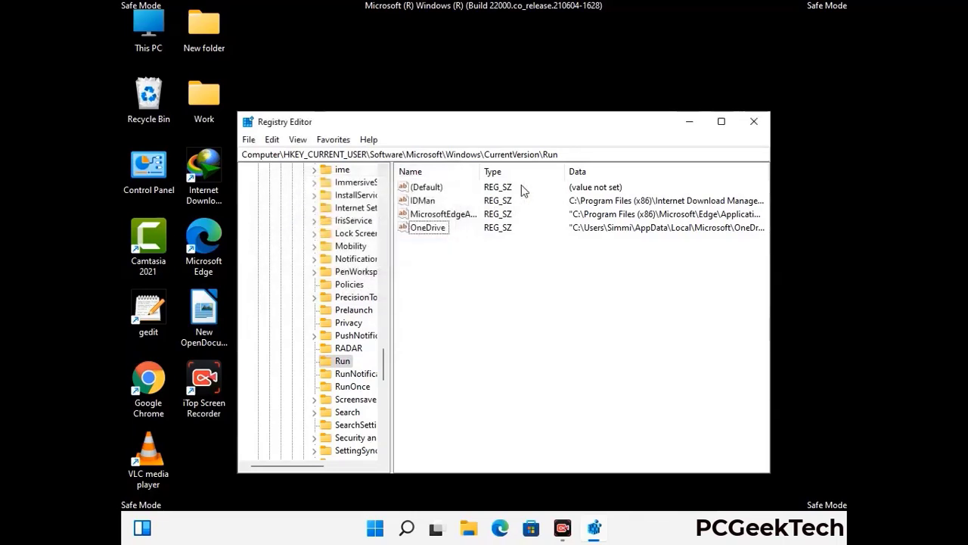
pyautogui.click(754, 123)
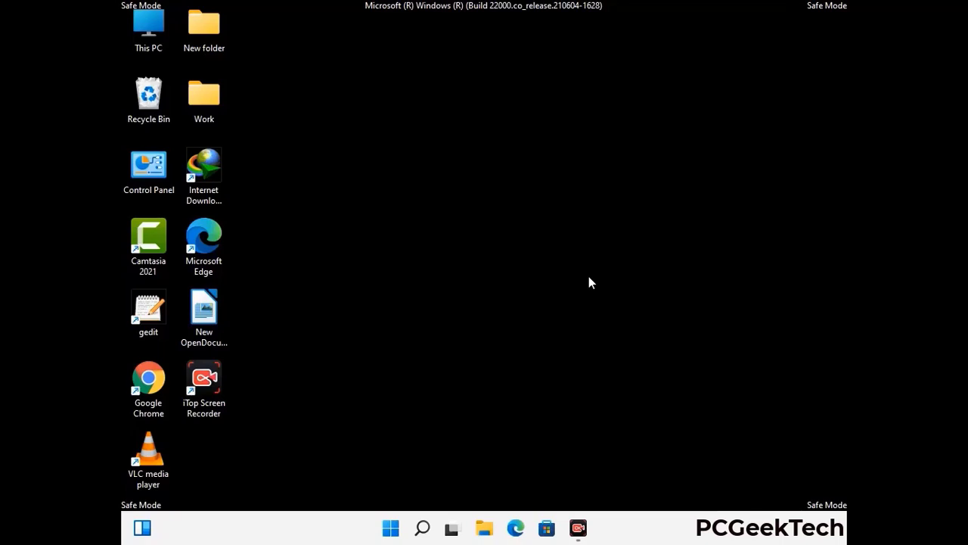
# Run msconfig and uncheck Safe boot on the Boot tab
pyautogui.press('super+r')
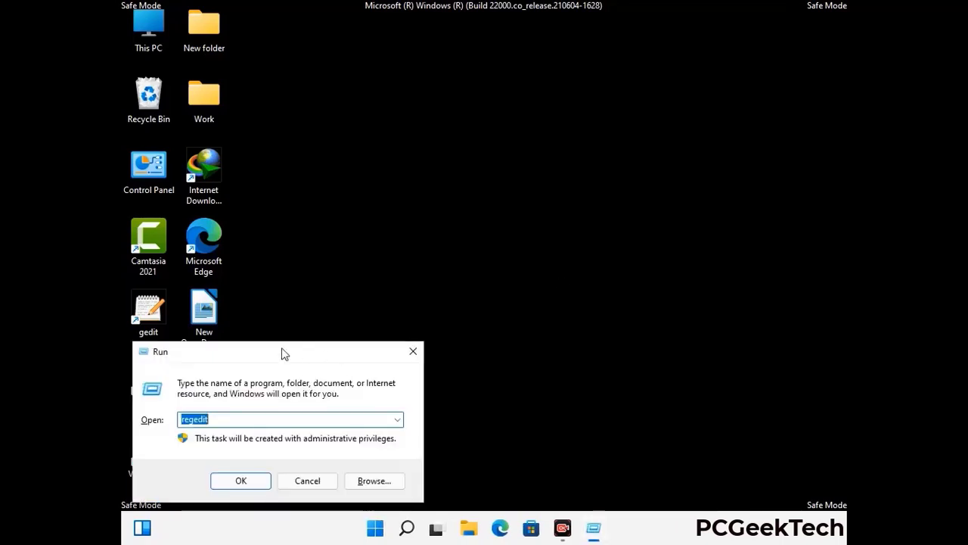
pyautogui.moveTo(281, 353); pyautogui.dragTo(495, 150)
pyautogui.write('ms')
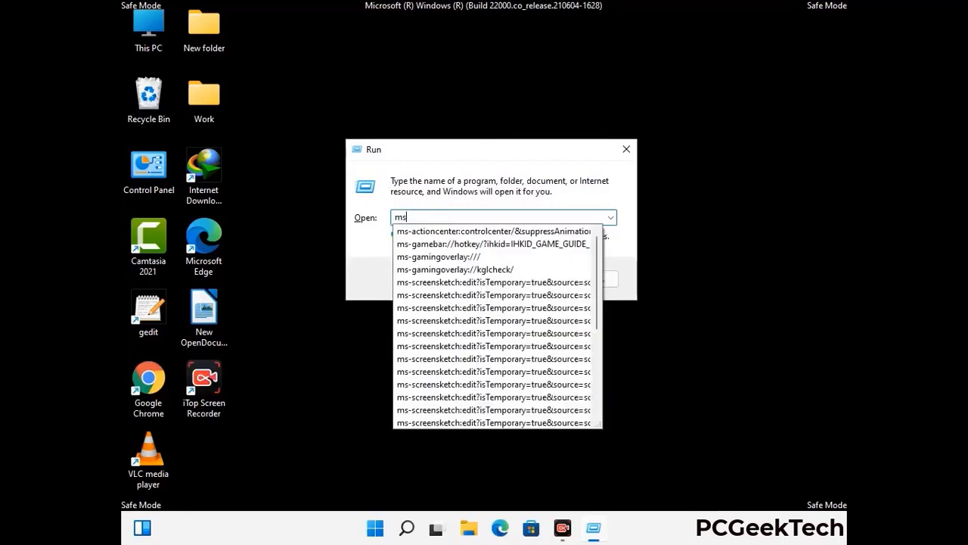
pyautogui.write('config')
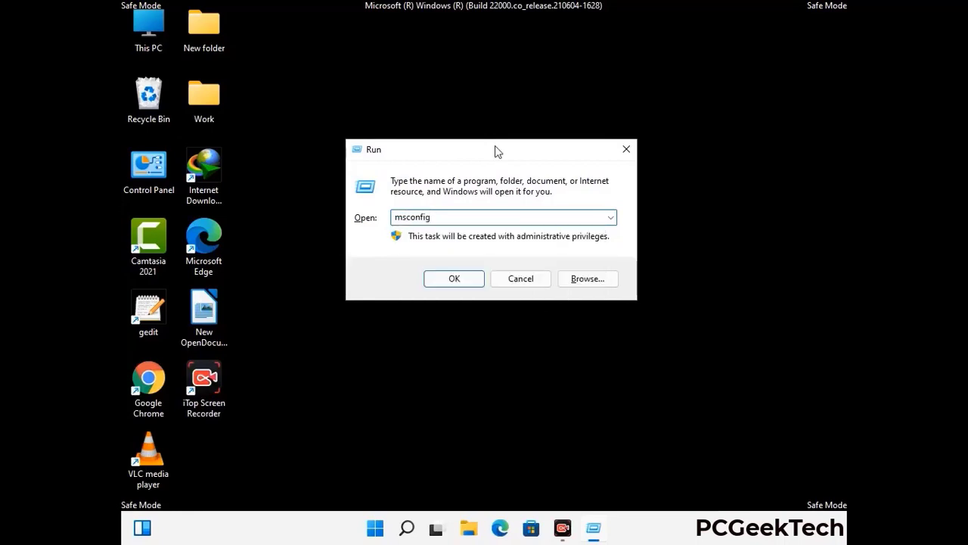
pyautogui.click(451, 278)
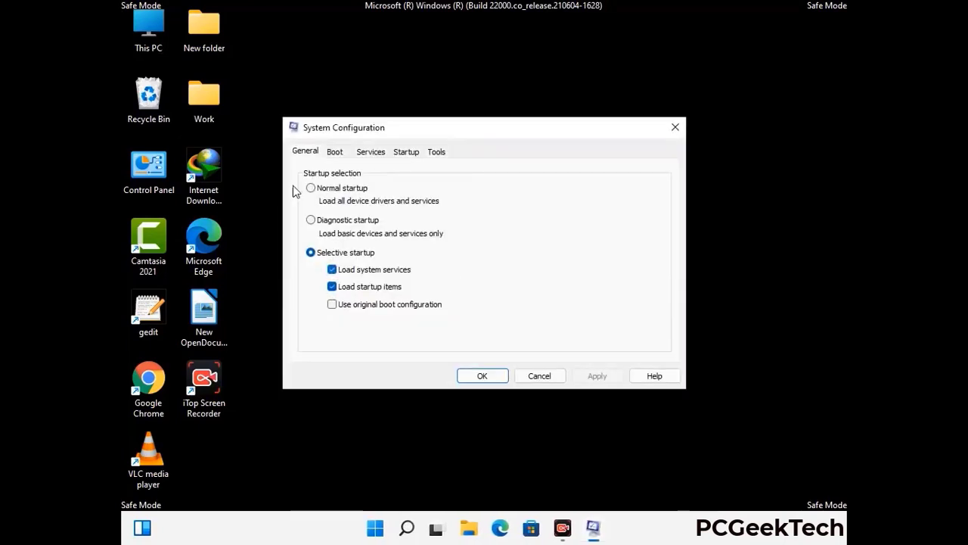
pyautogui.click(335, 153)
pyautogui.click(313, 288)
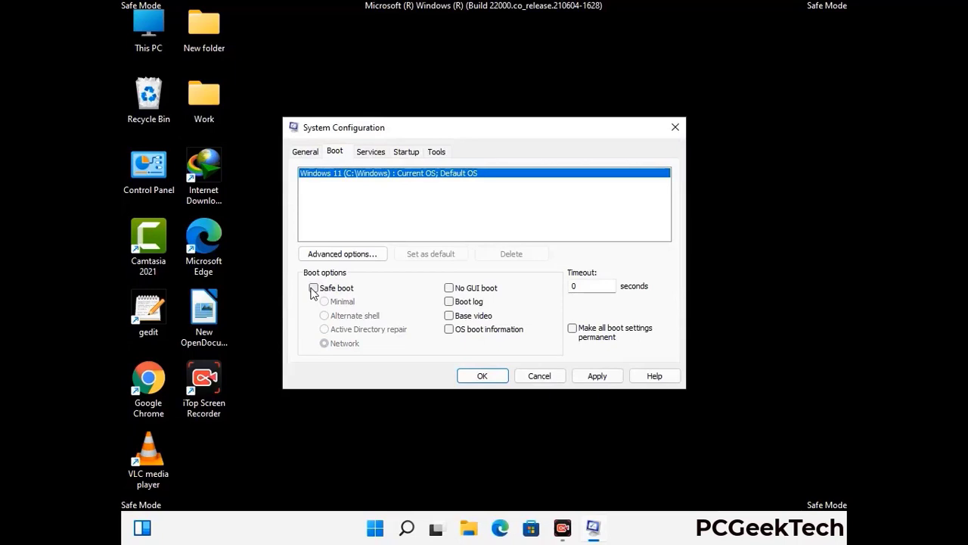